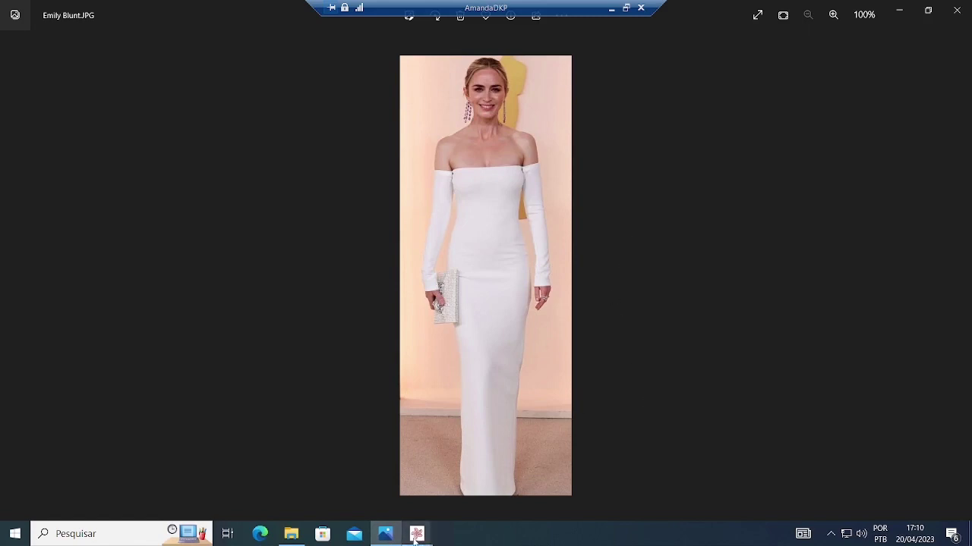
Step: Switch to Audaces Fashion Studio, dismiss the welcome screen and create a new document with the Female Heels 2022 model
{"action": "mouse_move", "coordinate": [416, 534]}
{"action": "left_click", "coordinate": [526, 454]}
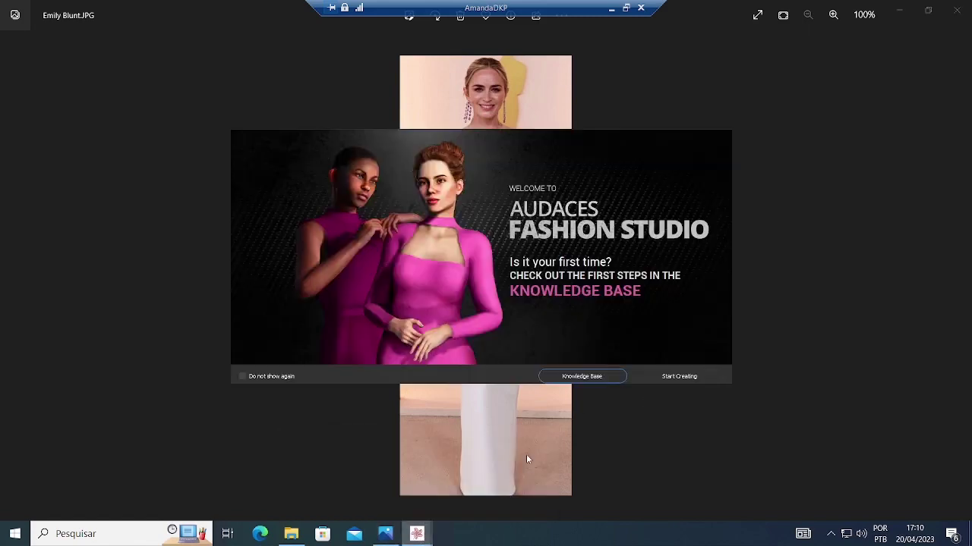
{"action": "left_click", "coordinate": [679, 376]}
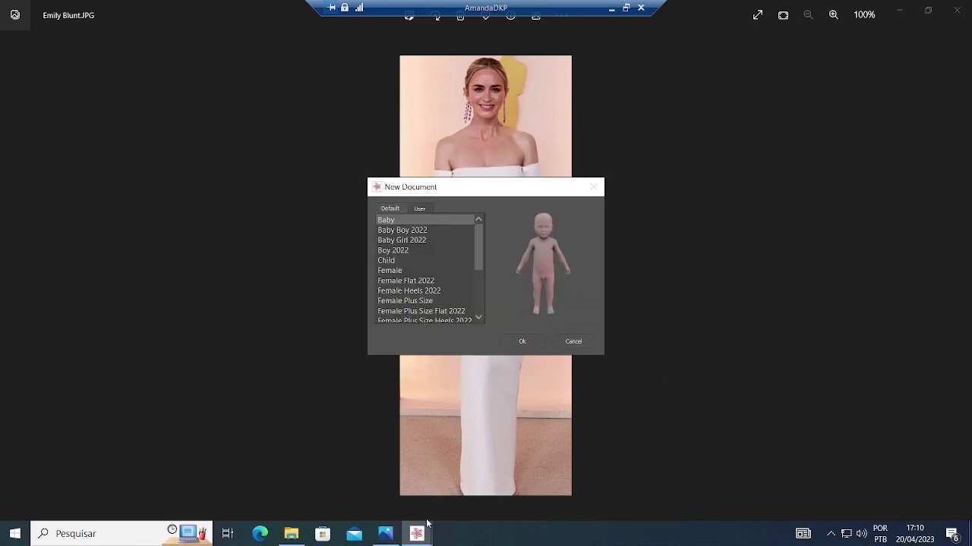
{"action": "left_click", "coordinate": [413, 291]}
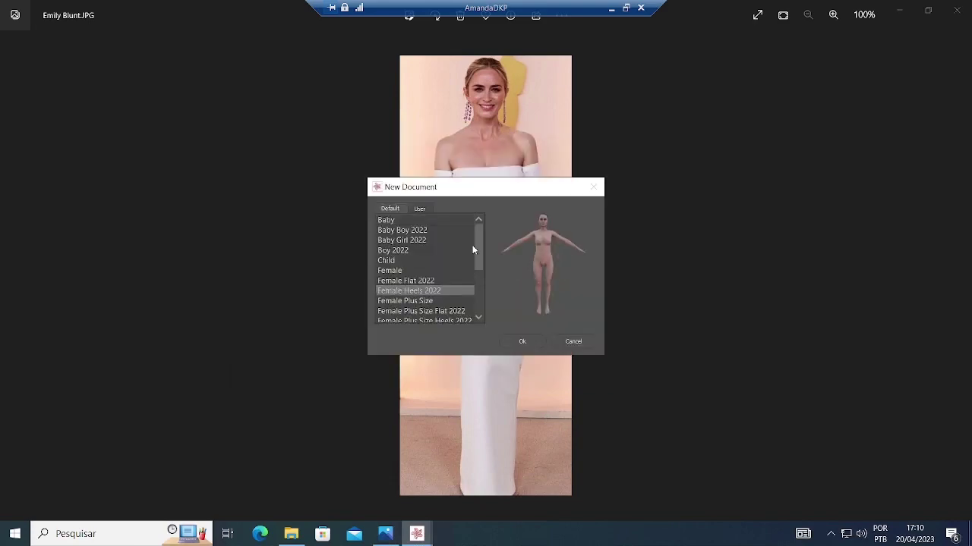
{"action": "left_click", "coordinate": [520, 342]}
{"action": "left_click", "coordinate": [424, 535]}
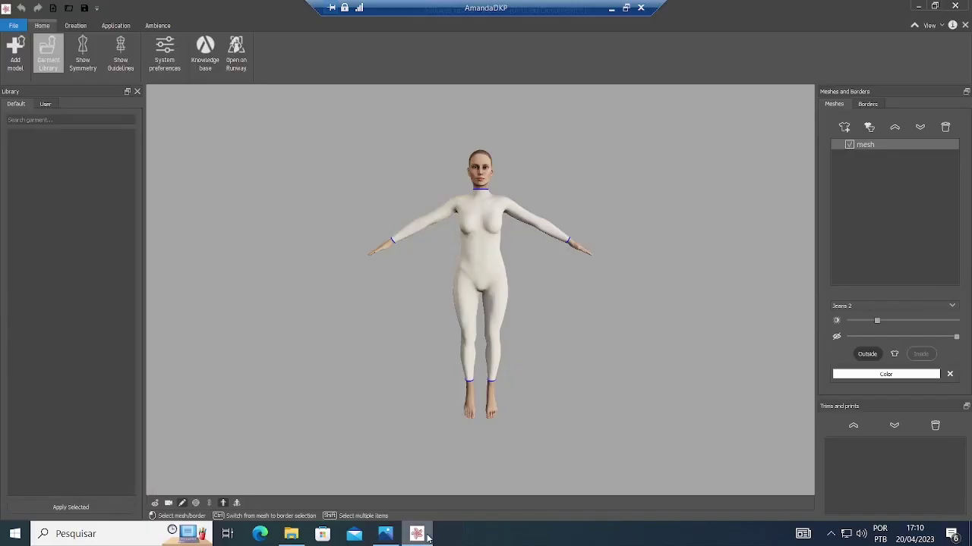
Step: Set the mesh colour to #ddd6dd by sampling the white dress in the reference photo with the eyedropper
{"action": "right_click_drag", "start_coordinate": [457, 271], "coordinate": [486, 243]}
{"action": "scroll", "coordinate": [488, 249], "scroll_direction": "up", "scroll_amount": 6}
{"action": "scroll", "coordinate": [553, 308], "scroll_direction": "down", "scroll_amount": 3}
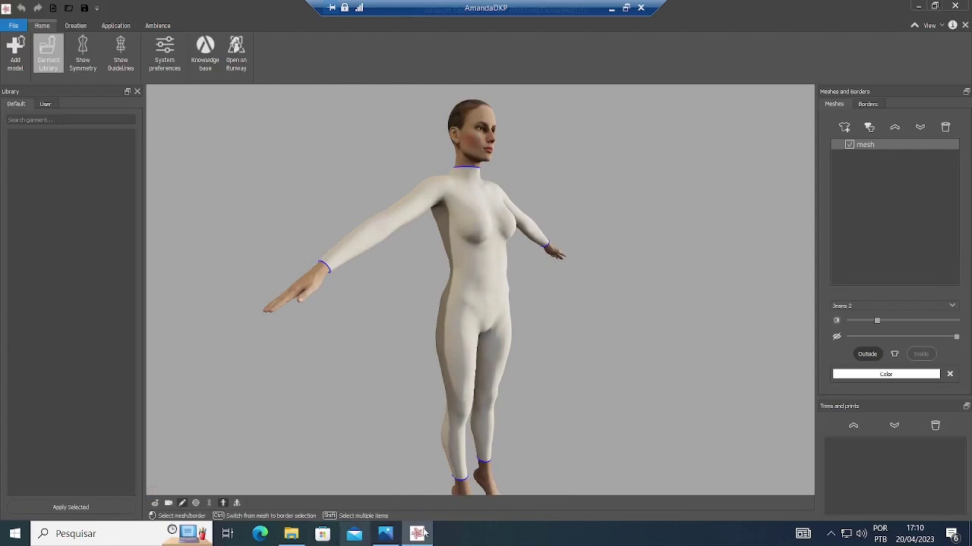
{"action": "left_click", "coordinate": [857, 375]}
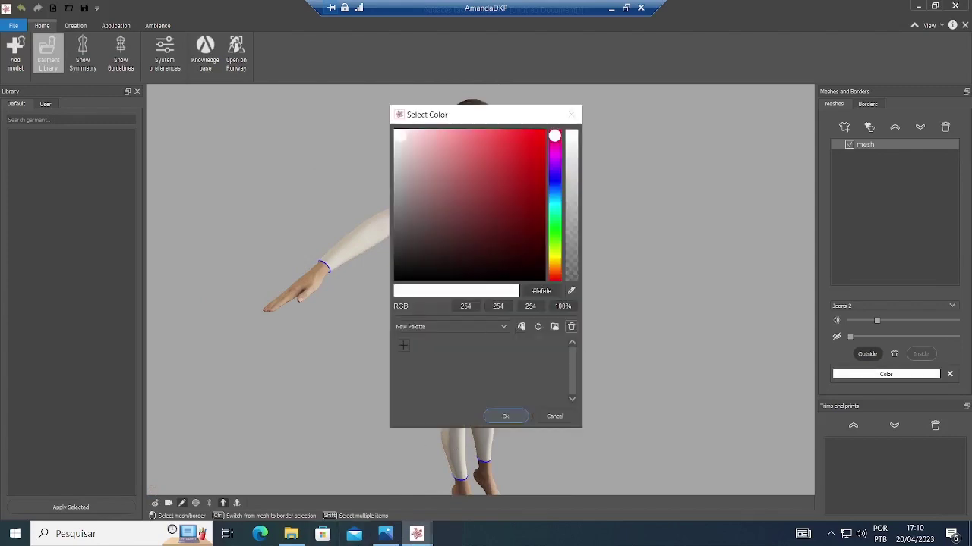
{"action": "key", "text": "alt+Tab"}
{"action": "key", "text": "alt+Tab"}
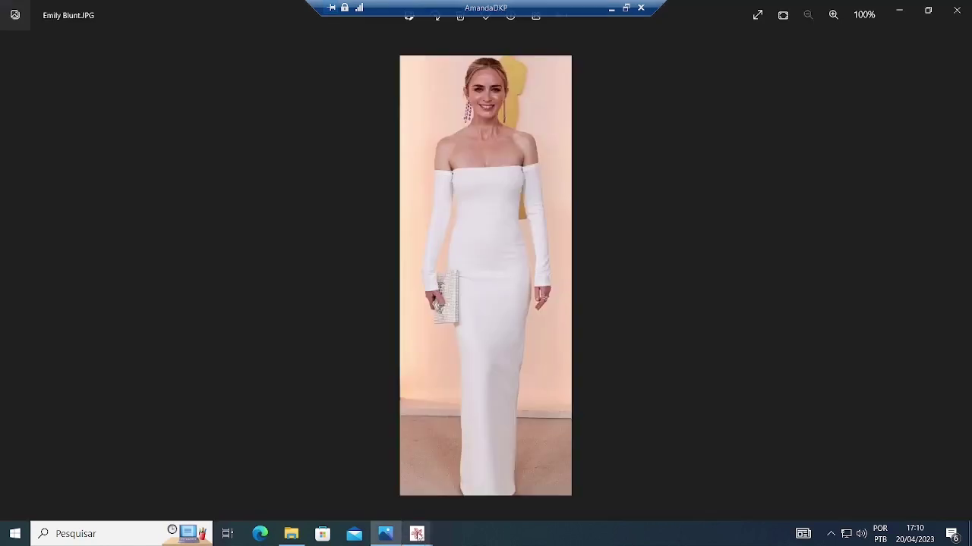
{"action": "mouse_move", "coordinate": [416, 533]}
{"action": "left_click", "coordinate": [483, 474]}
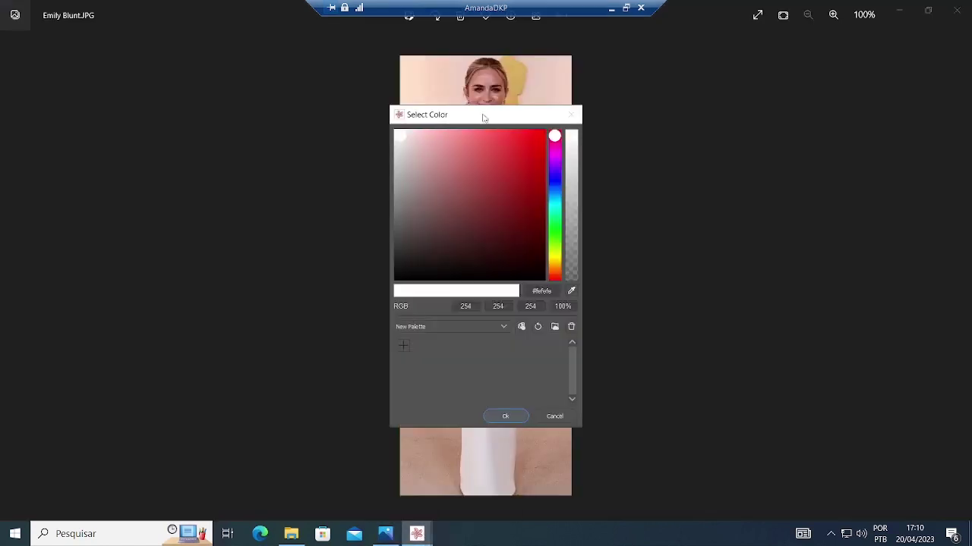
{"action": "left_click_drag", "start_coordinate": [483, 116], "coordinate": [698, 98]}
{"action": "left_click", "coordinate": [786, 272]}
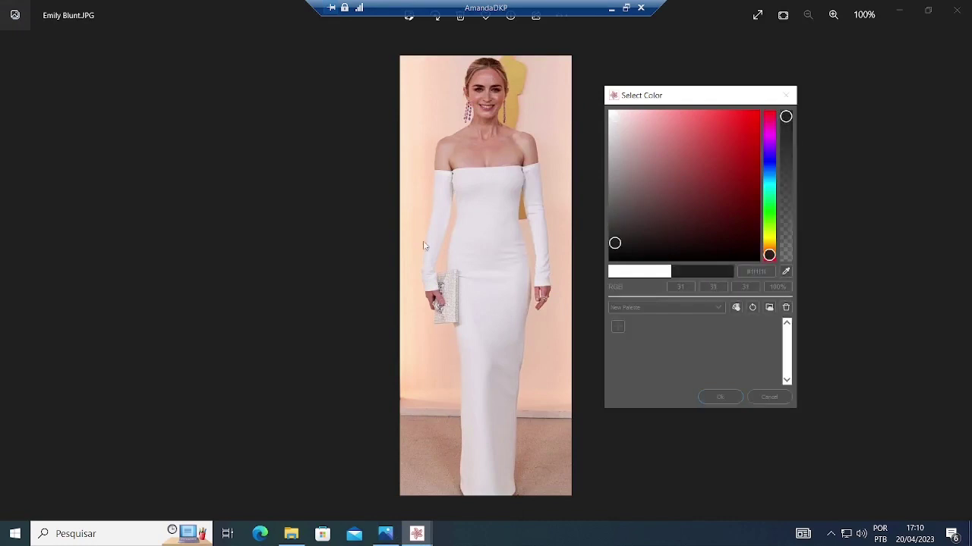
{"action": "left_click", "coordinate": [492, 334]}
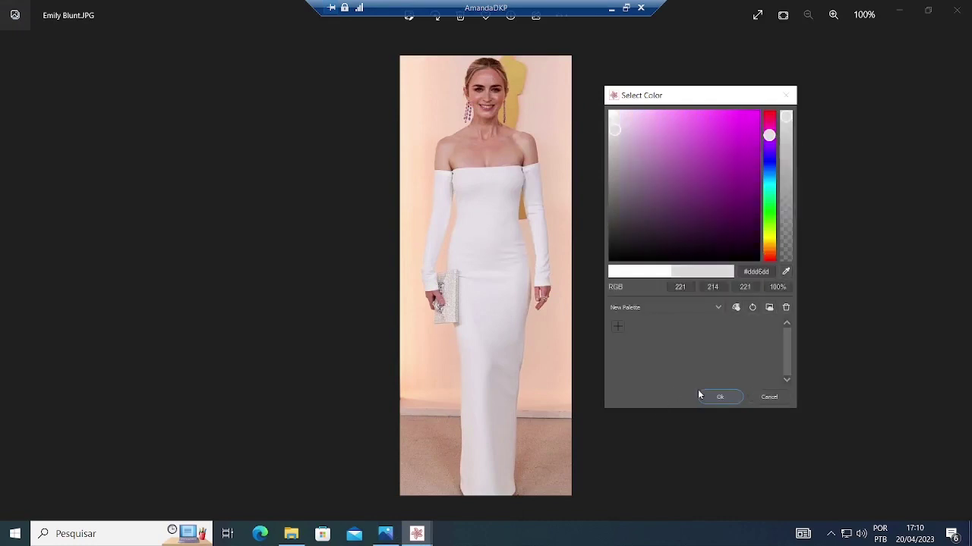
{"action": "left_click", "coordinate": [705, 403]}
{"action": "left_click", "coordinate": [418, 533]}
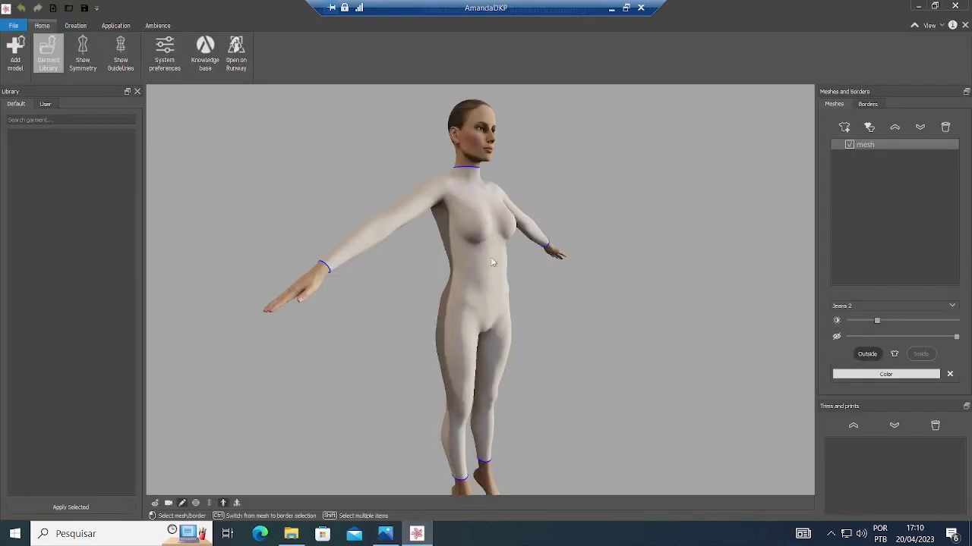
Step: Turn on symmetry so that edits are mirrored across the model's centre plane
{"action": "scroll", "coordinate": [448, 206], "scroll_direction": "up", "scroll_amount": 5}
{"action": "right_click_drag", "start_coordinate": [537, 260], "coordinate": [490, 265]}
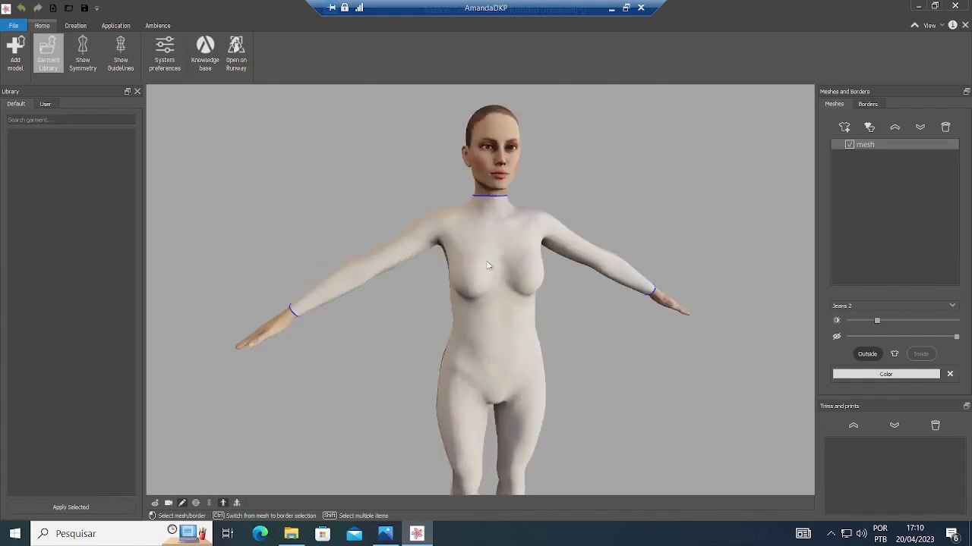
{"action": "left_click", "coordinate": [210, 503]}
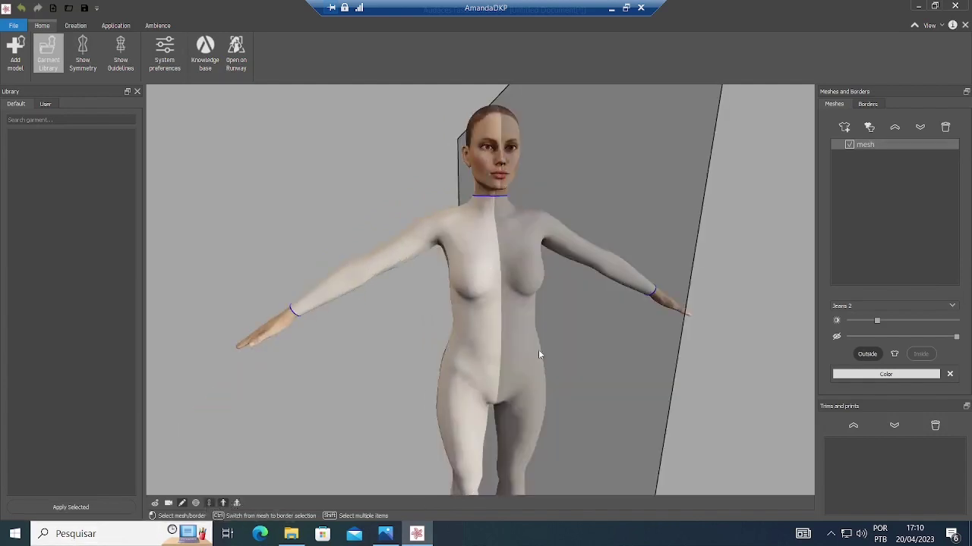
Step: Check the neckline in the reference photo, start Cut with Ring and tilt the cutting ring to run straight across the bust
{"action": "key", "text": "alt+Tab"}
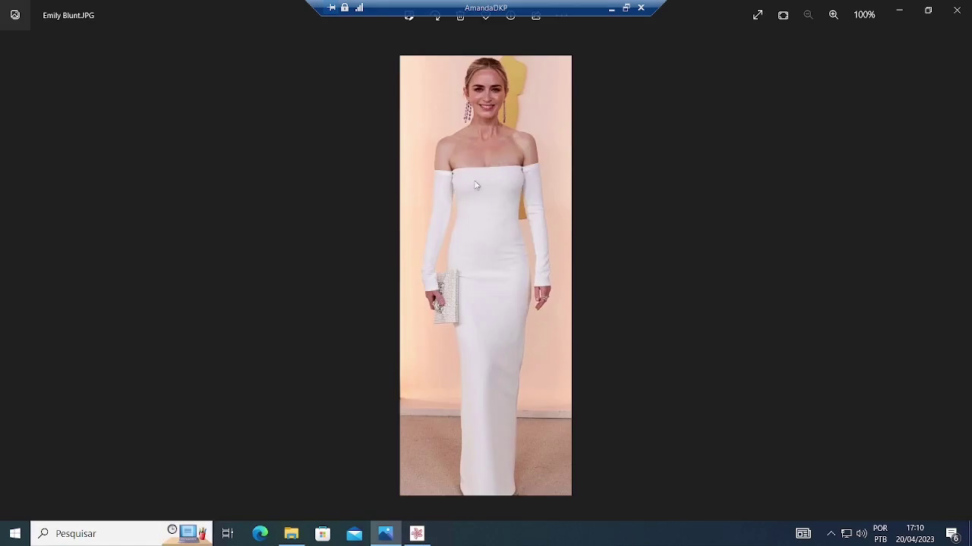
{"action": "key", "text": "alt+Tab"}
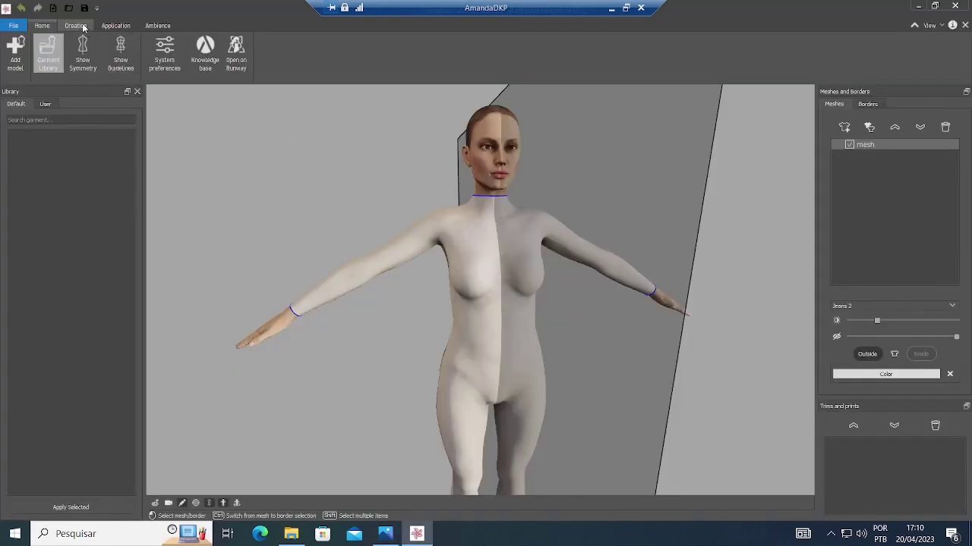
{"action": "left_click", "coordinate": [76, 26]}
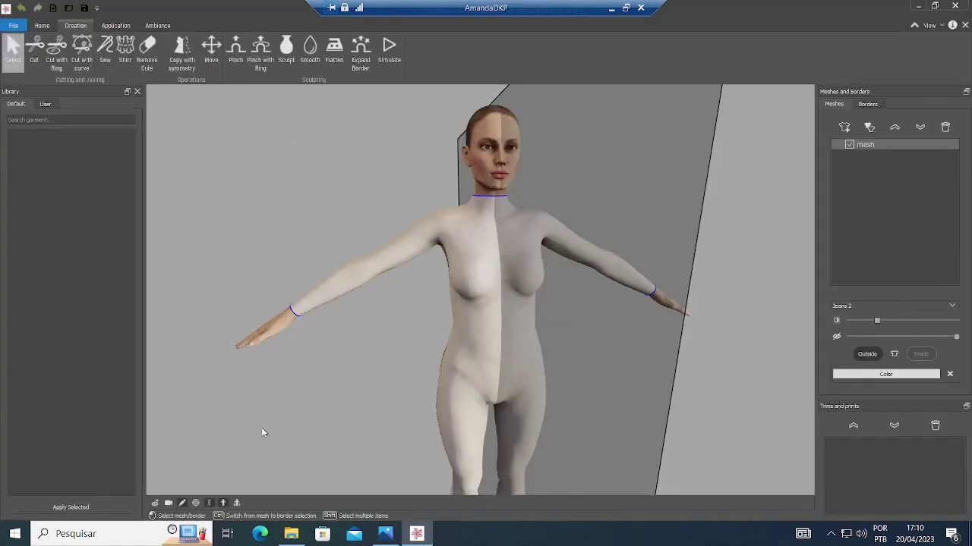
{"action": "left_click", "coordinate": [56, 55]}
{"action": "middle_click_drag", "start_coordinate": [492, 286], "coordinate": [523, 283]}
{"action": "key", "text": "ctrl"}
{"action": "scroll", "coordinate": [490, 249], "scroll_direction": "up", "scroll_amount": 5, "text": "ctrl"}
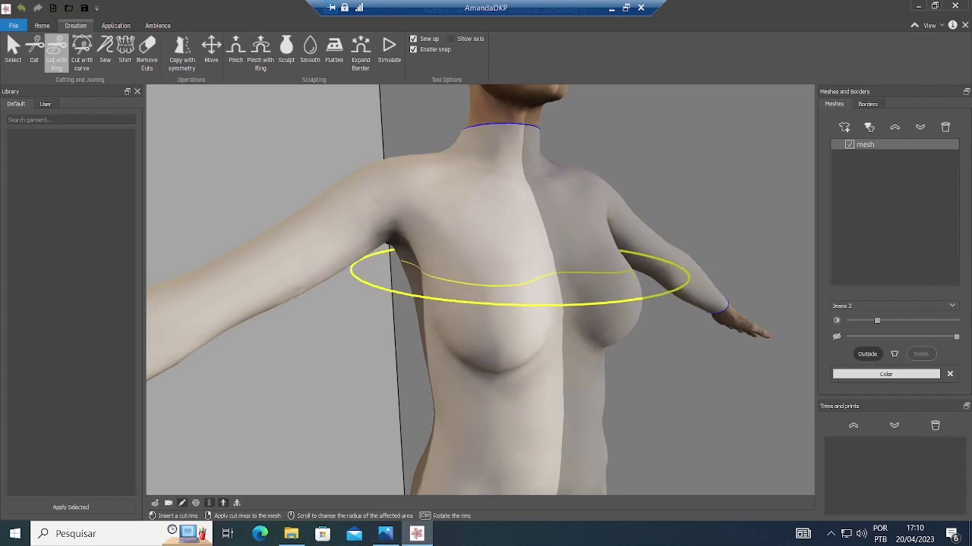
{"action": "key", "text": "ctrl"}
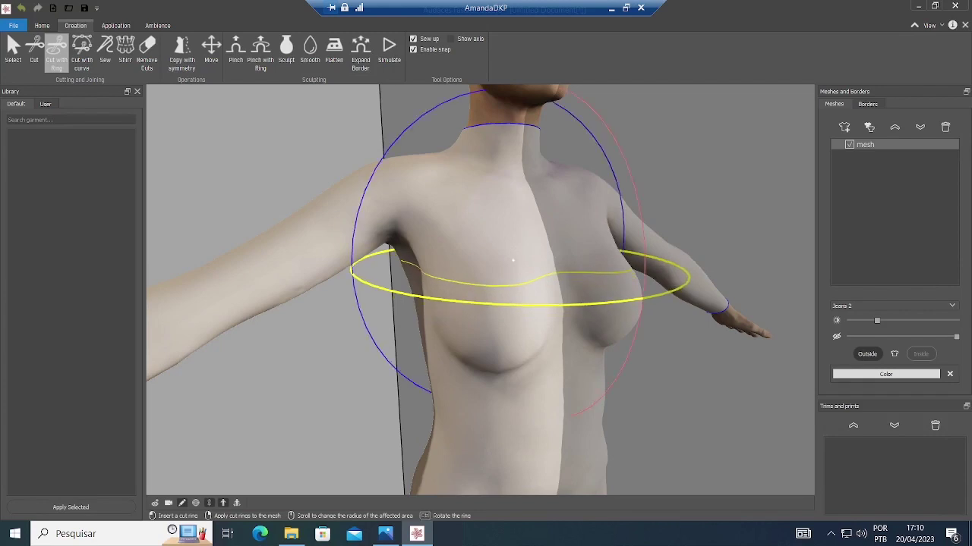
{"action": "left_click_drag", "start_coordinate": [643, 296], "coordinate": [644, 226], "text": "ctrl"}
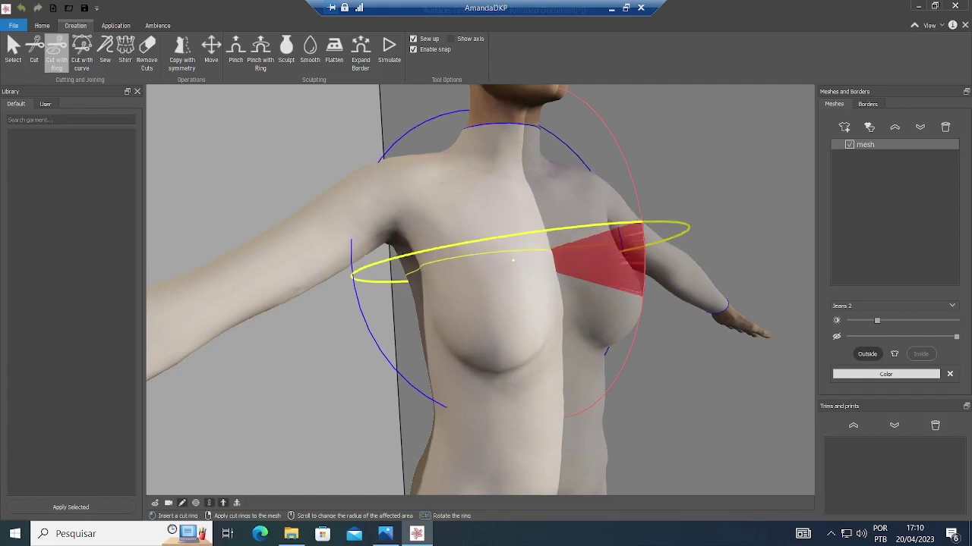
Step: Compare with the reference photo, insert a cut ring about 87 cm long above the bust and apply it to the mesh
{"action": "key", "text": "alt+Tab"}
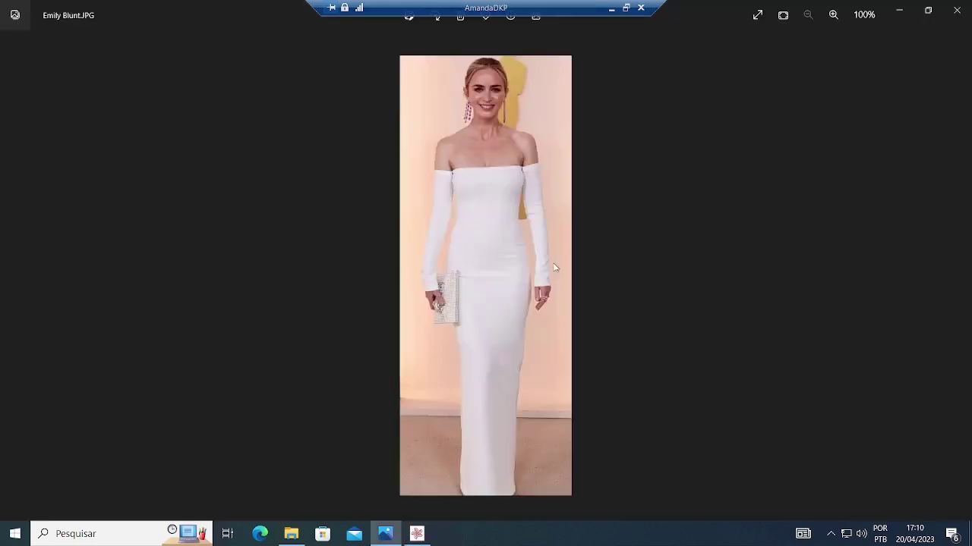
{"action": "key", "text": "alt+Tab"}
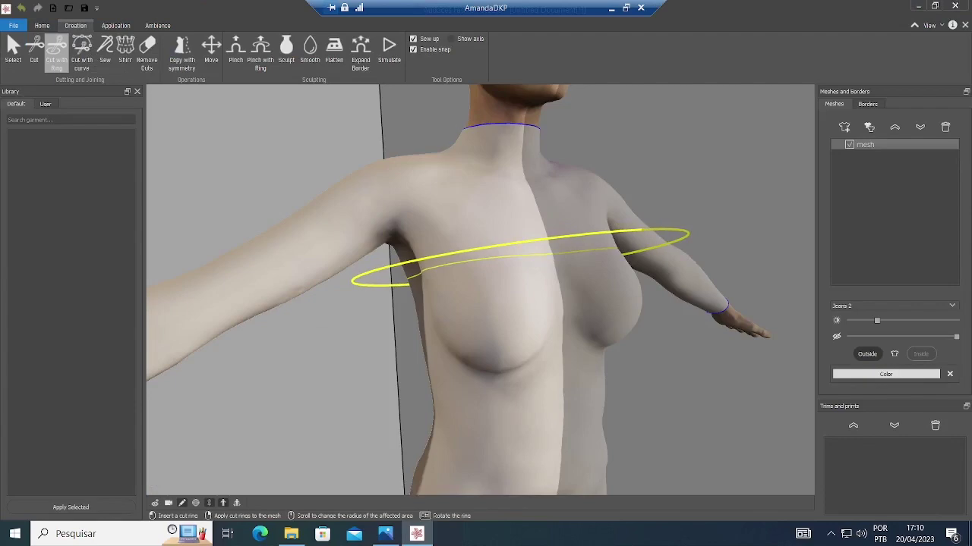
{"action": "key", "text": "alt+Tab"}
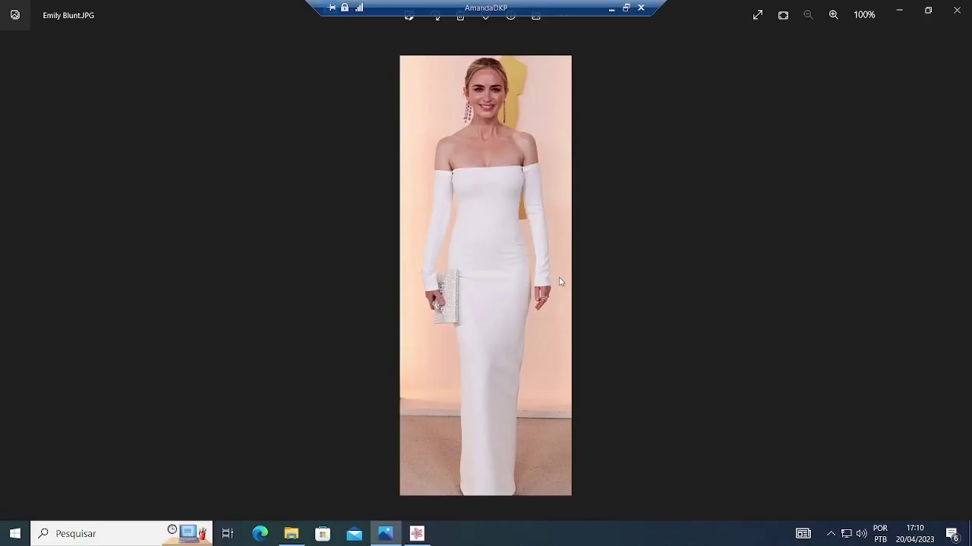
{"action": "key", "text": "alt+Tab"}
{"action": "left_click", "coordinate": [497, 271]}
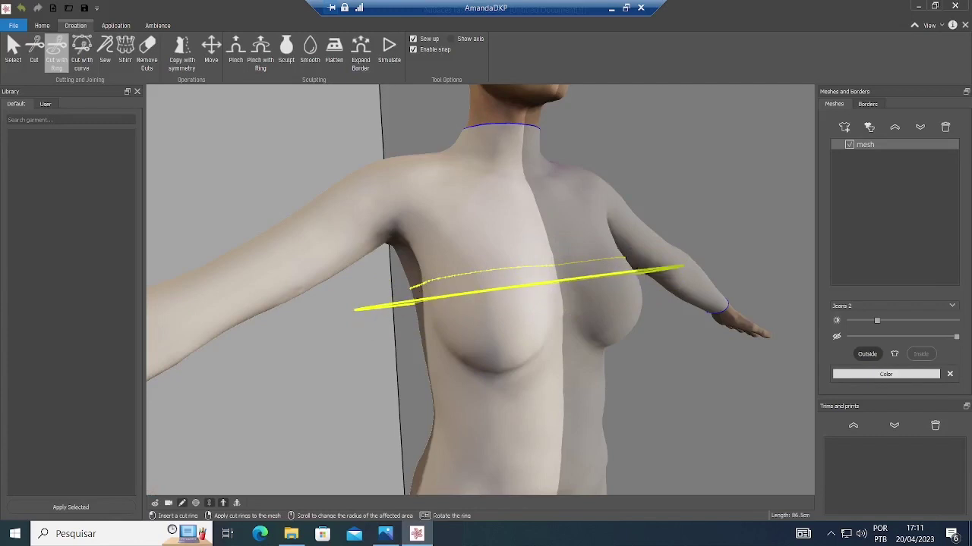
{"action": "middle_click_drag", "start_coordinate": [272, 258], "coordinate": [268, 323]}
{"action": "right_click", "coordinate": [491, 271]}
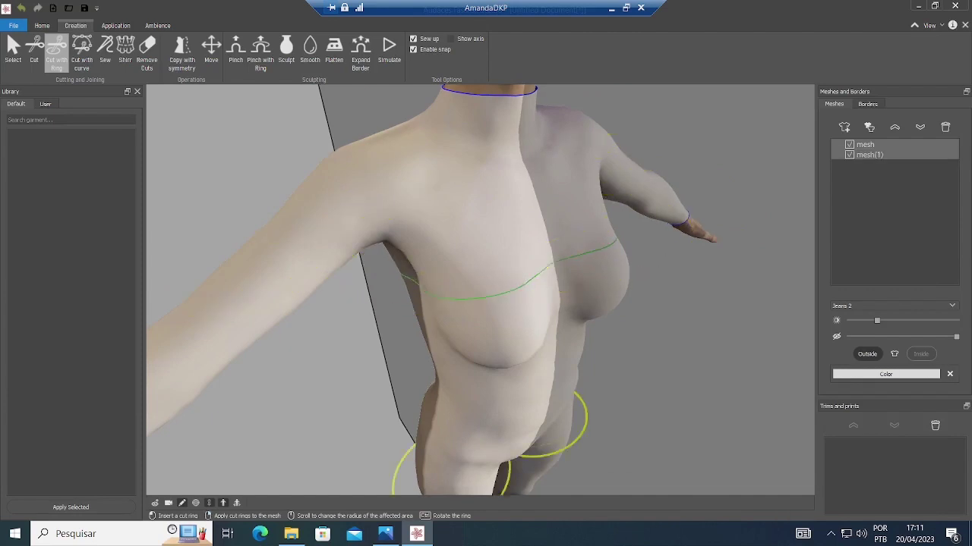
Step: Check the sleeve tops in the reference photo and rotate the cutting ring so it wraps around the upper arm
{"action": "scroll", "coordinate": [491, 322], "scroll_direction": "up", "scroll_amount": 2, "text": "ctrl"}
{"action": "scroll", "coordinate": [491, 322], "scroll_direction": "up", "scroll_amount": 1, "text": "ctrl"}
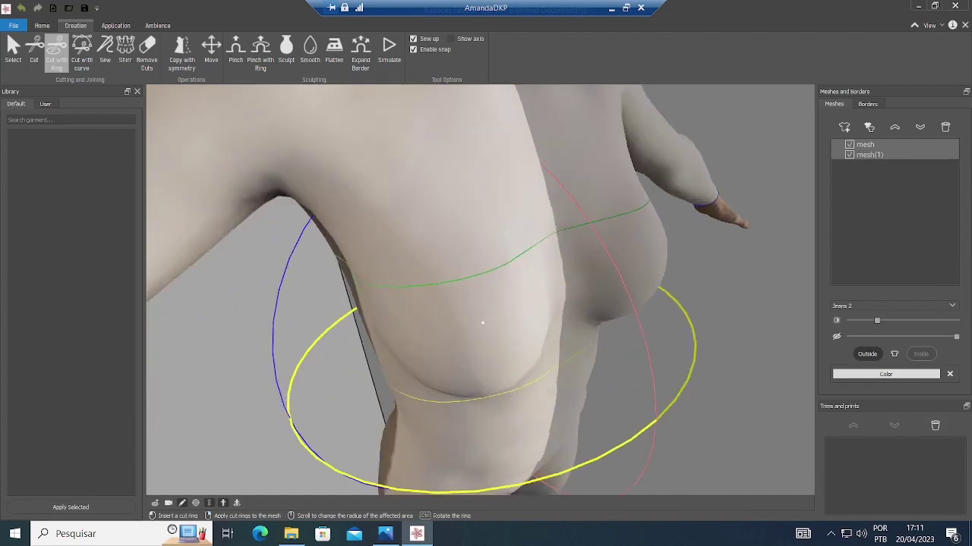
{"action": "scroll", "coordinate": [483, 317], "scroll_direction": "down", "scroll_amount": 5, "text": "ctrl"}
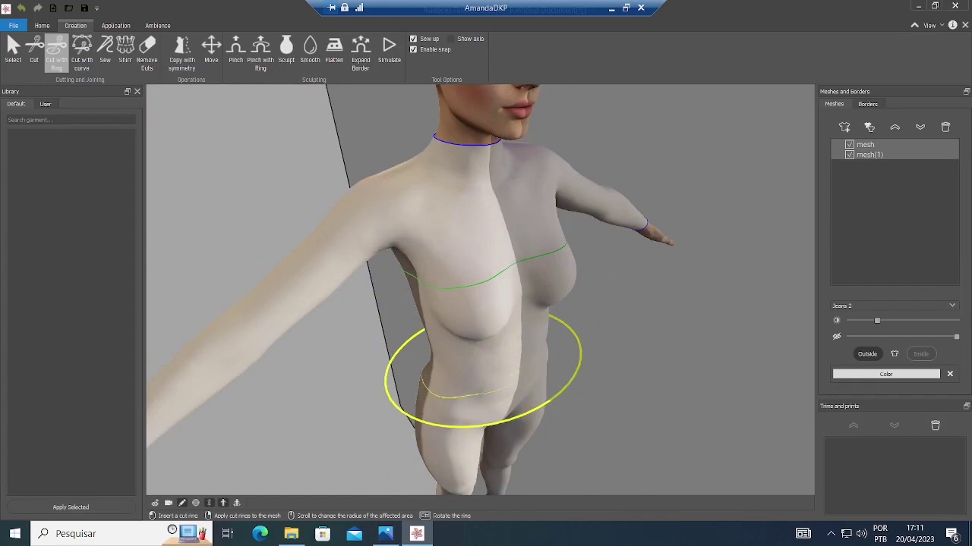
{"action": "middle_click_drag", "start_coordinate": [484, 362], "coordinate": [454, 331]}
{"action": "scroll", "coordinate": [434, 308], "scroll_direction": "down", "scroll_amount": 2}
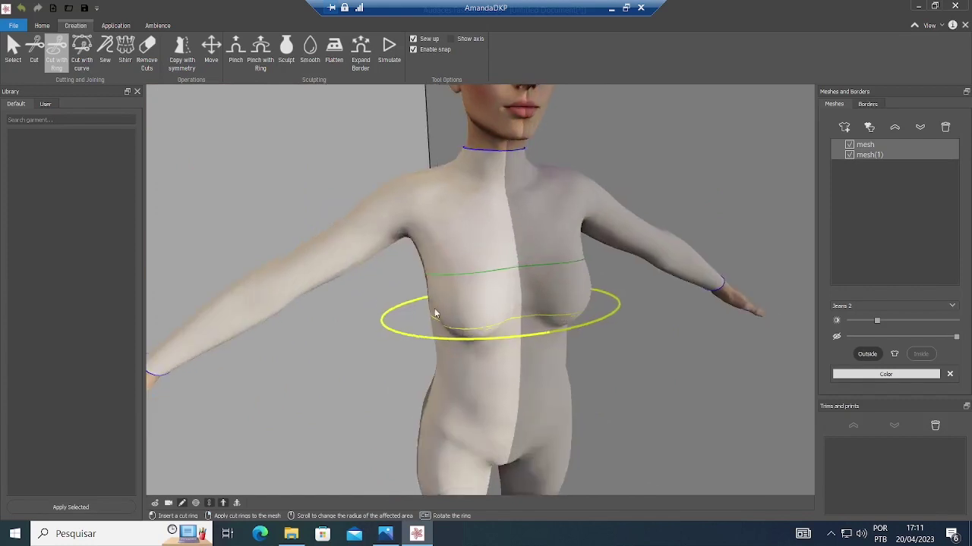
{"action": "key", "text": "alt+Tab"}
{"action": "key", "text": "alt+Tab"}
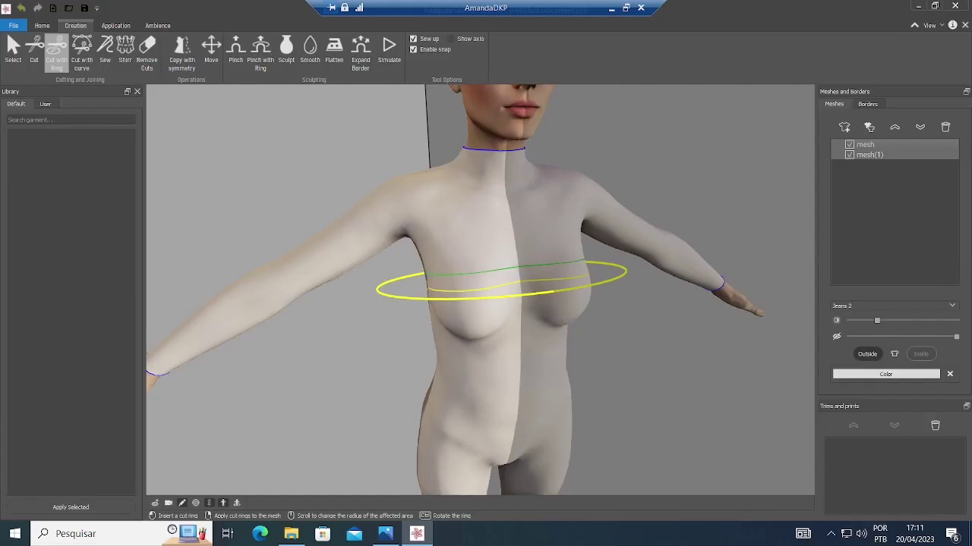
{"action": "key", "text": "ctrl"}
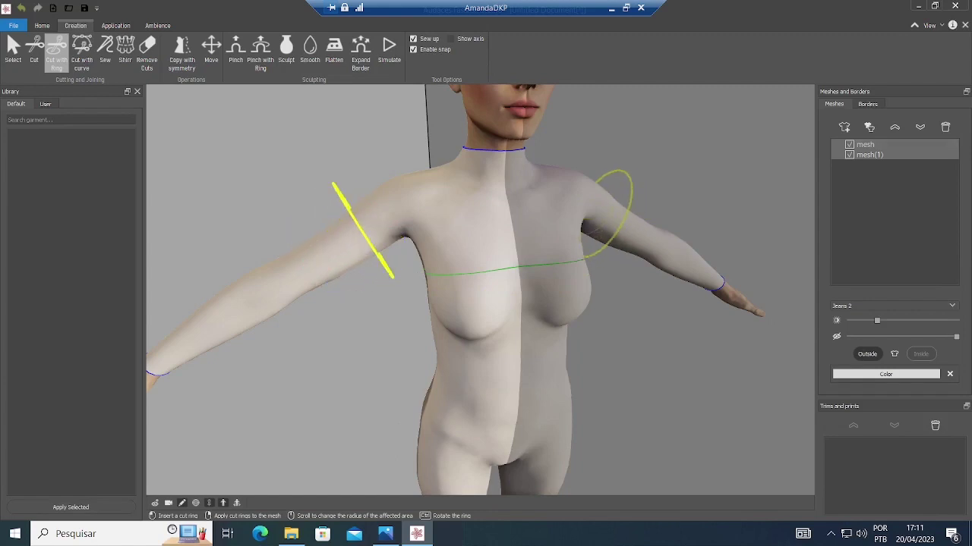
Step: Insert a mirrored cut ring about 29 cm long around the upper arm just below the shoulder and apply it
{"action": "key", "text": "alt+Tab"}
{"action": "key", "text": "alt+Tab"}
{"action": "left_click", "coordinate": [368, 228]}
{"action": "middle_click_drag", "start_coordinate": [368, 227], "coordinate": [568, 266]}
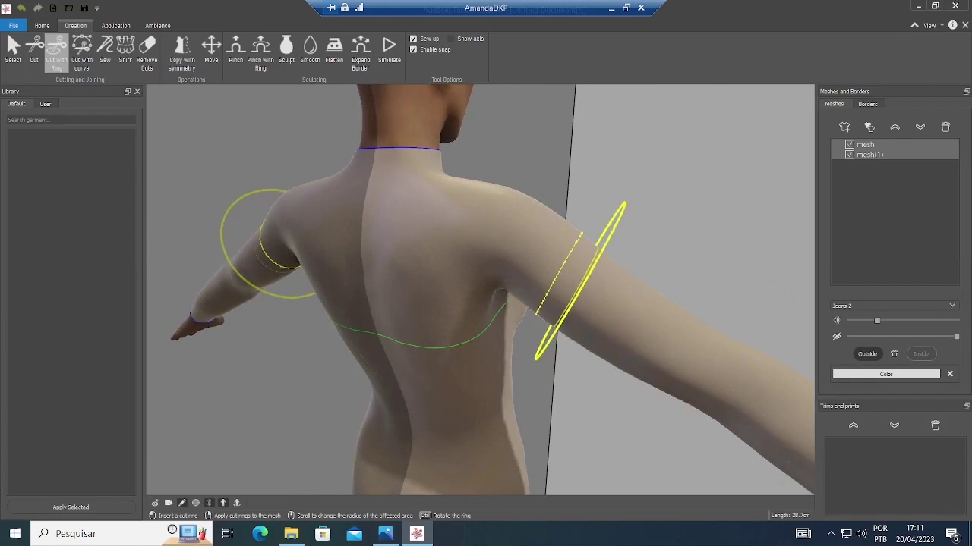
{"action": "right_click", "coordinate": [580, 280]}
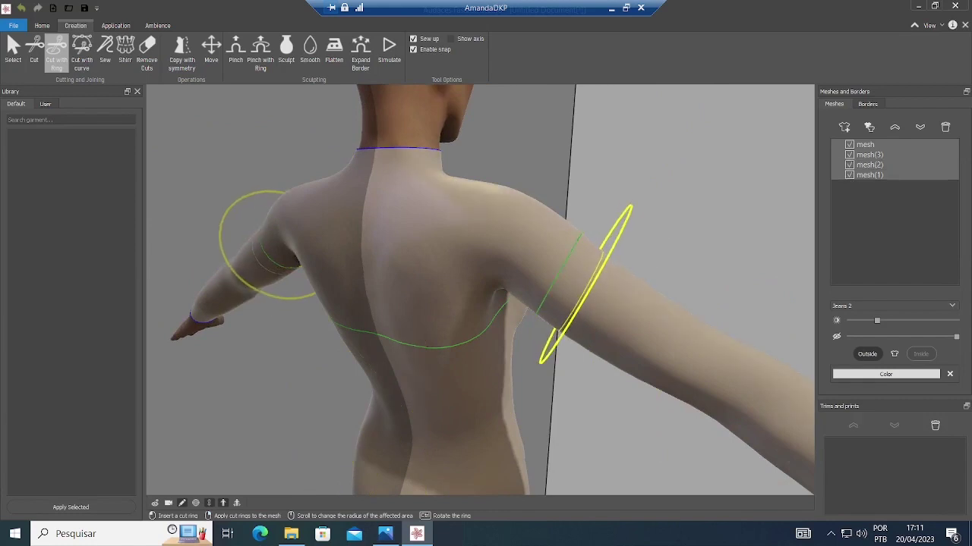
Step: Delete the mesh piece covering the neck, shoulders and upper chest, leaving the bodice and separate sleeves
{"action": "left_click", "coordinate": [624, 315]}
{"action": "scroll", "coordinate": [624, 314], "scroll_direction": "down", "scroll_amount": 4}
{"action": "middle_click_drag", "start_coordinate": [624, 314], "coordinate": [600, 312]}
{"action": "middle_click_drag", "start_coordinate": [537, 312], "coordinate": [323, 286]}
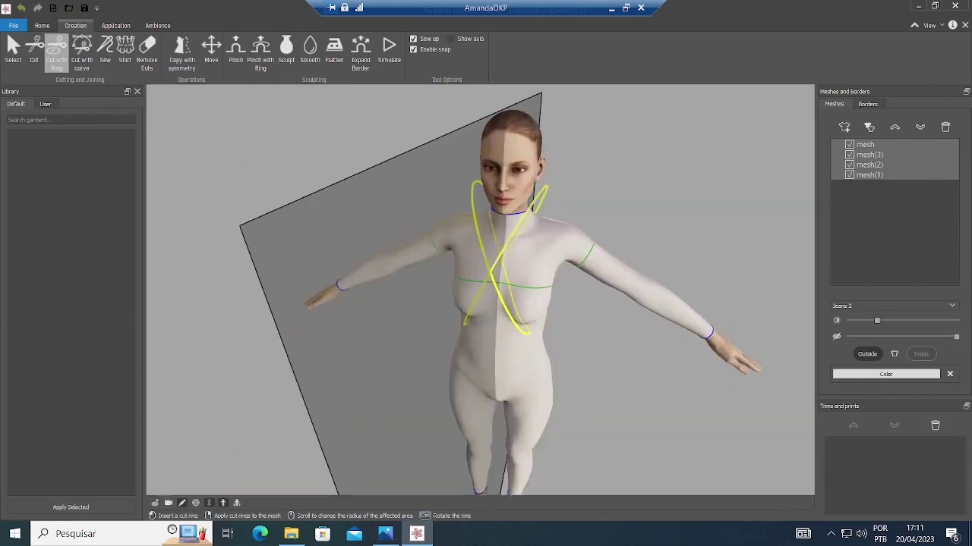
{"action": "left_click", "coordinate": [13, 50]}
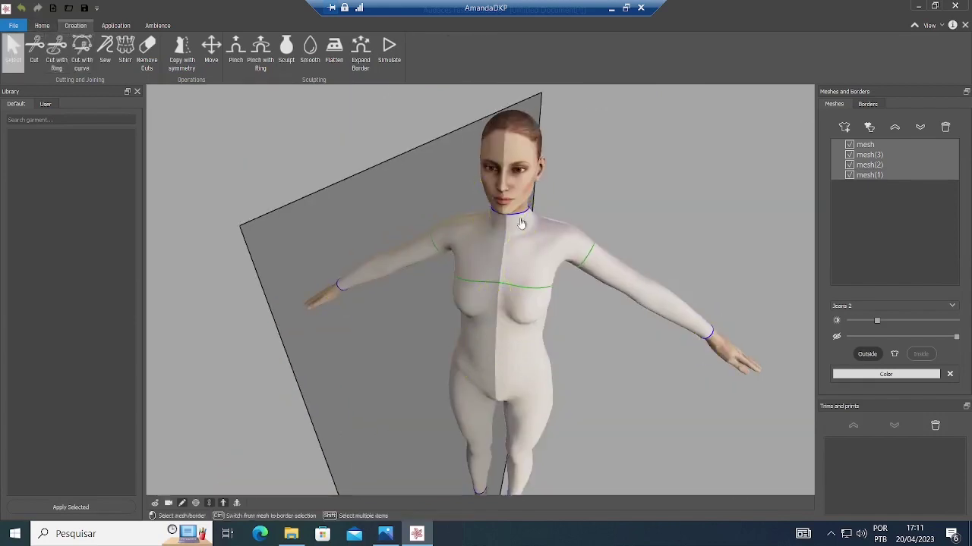
{"action": "left_click", "coordinate": [538, 267]}
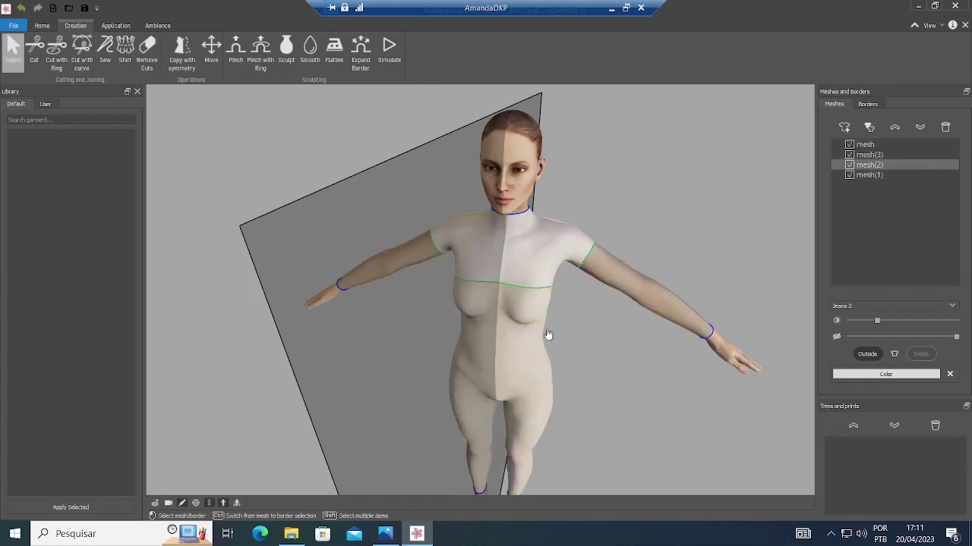
{"action": "key", "text": "Delete"}
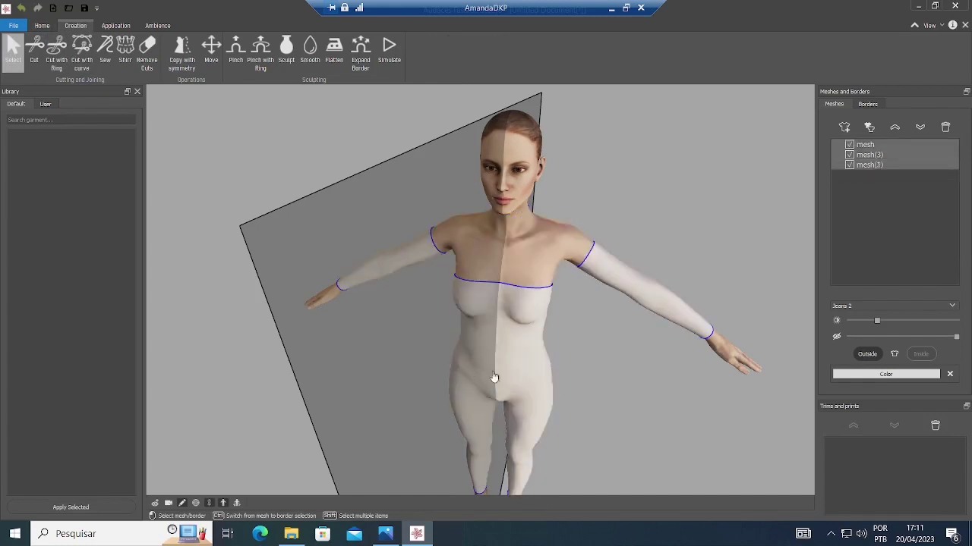
Step: Check the sleeve length in the reference photo and select the wrist borders of both sleeves with Expand Border
{"action": "scroll", "coordinate": [509, 362], "scroll_direction": "up", "scroll_amount": 4}
{"action": "right_click_drag", "start_coordinate": [276, 374], "coordinate": [362, 384]}
{"action": "middle_click_drag", "start_coordinate": [362, 384], "coordinate": [360, 375]}
{"action": "key", "text": "alt+Tab"}
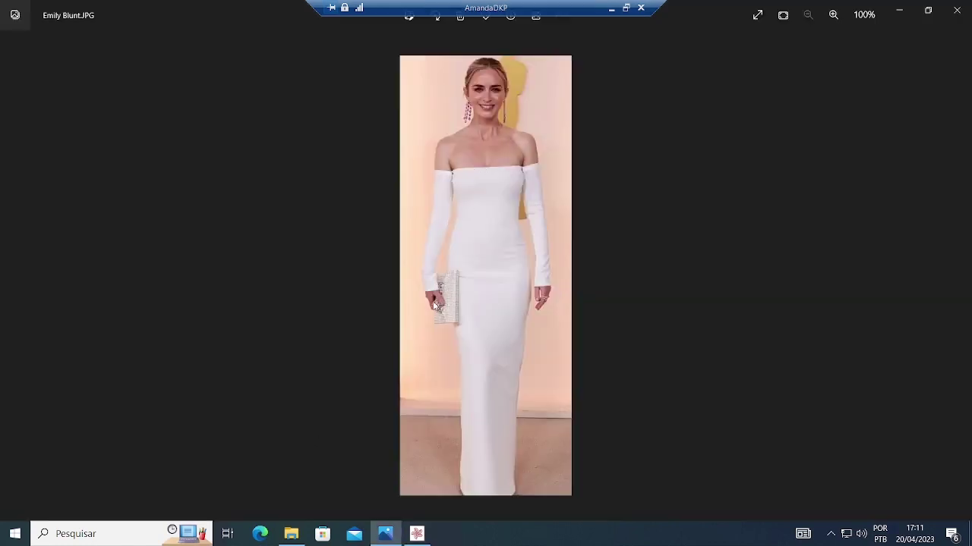
{"action": "key", "text": "alt+Tab"}
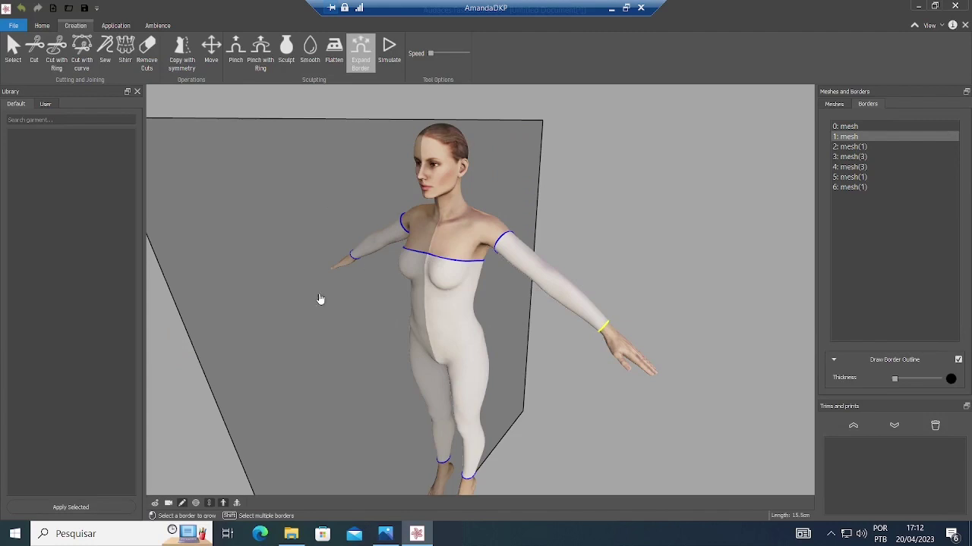
{"action": "middle_click_drag", "start_coordinate": [320, 299], "coordinate": [305, 350]}
{"action": "left_click", "coordinate": [176, 338], "text": "shift"}
{"action": "left_click", "coordinate": [176, 338], "text": "shift"}
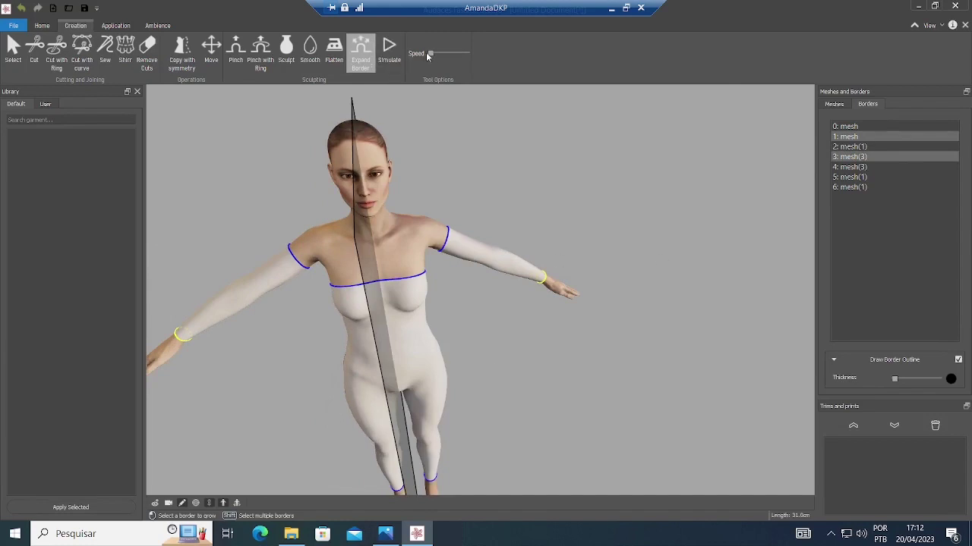
Step: Expand both selected wrist borders over the hands to a combined border length of about 45 cm, checking the reference photo
{"action": "scroll", "coordinate": [572, 328], "scroll_direction": "up", "scroll_amount": 5}
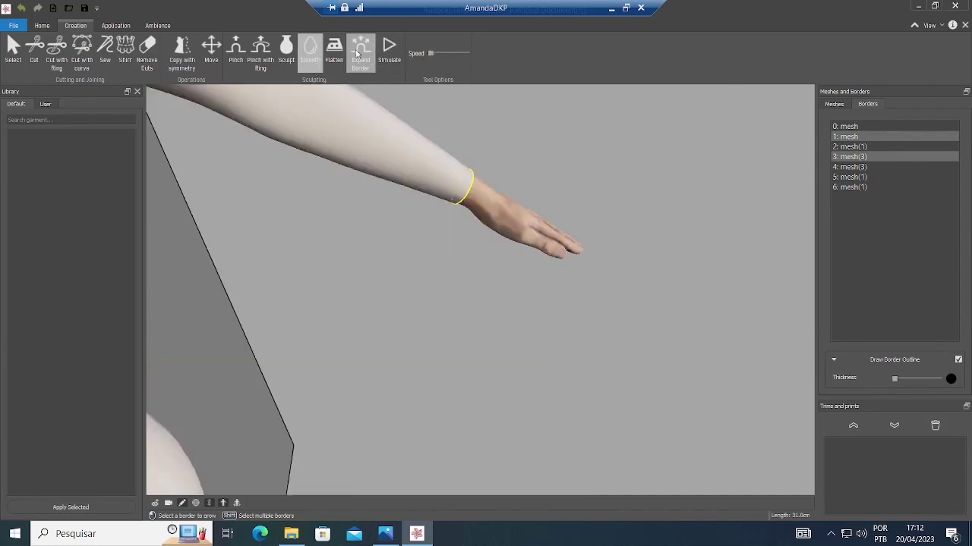
{"action": "left_click_drag", "start_coordinate": [441, 54], "coordinate": [463, 55]}
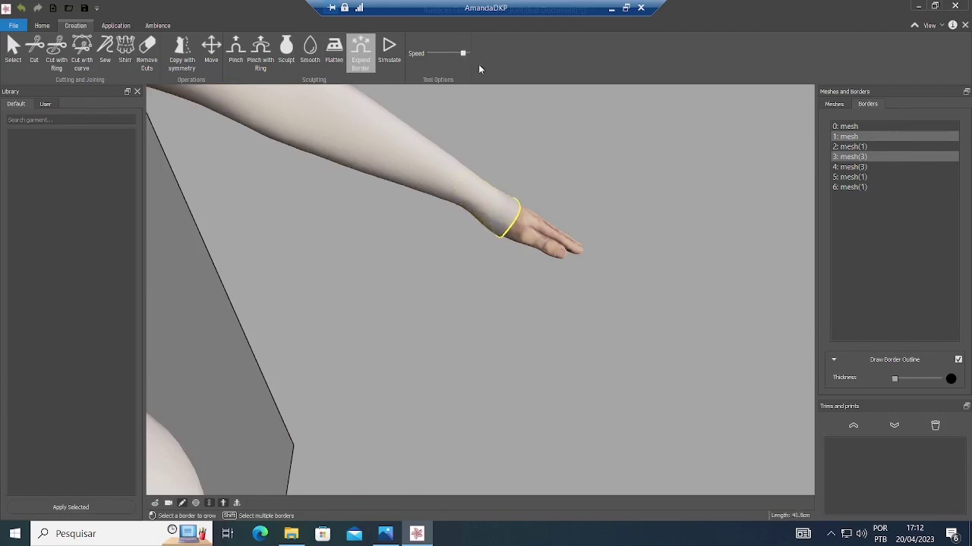
{"action": "key", "text": "alt+Tab"}
{"action": "key", "text": "alt+Tab"}
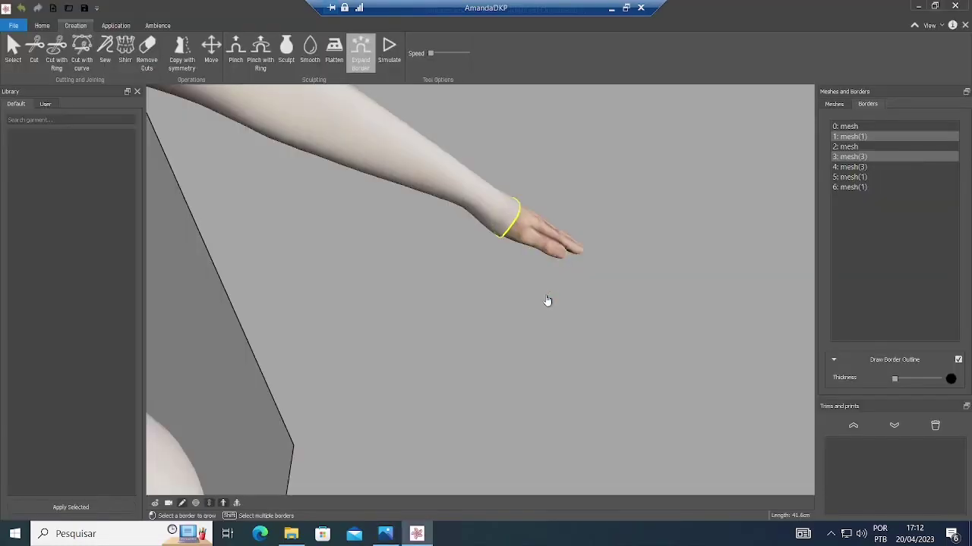
{"action": "left_click_drag", "start_coordinate": [430, 55], "coordinate": [447, 55]}
{"action": "scroll", "coordinate": [601, 329], "scroll_direction": "down", "scroll_amount": 6}
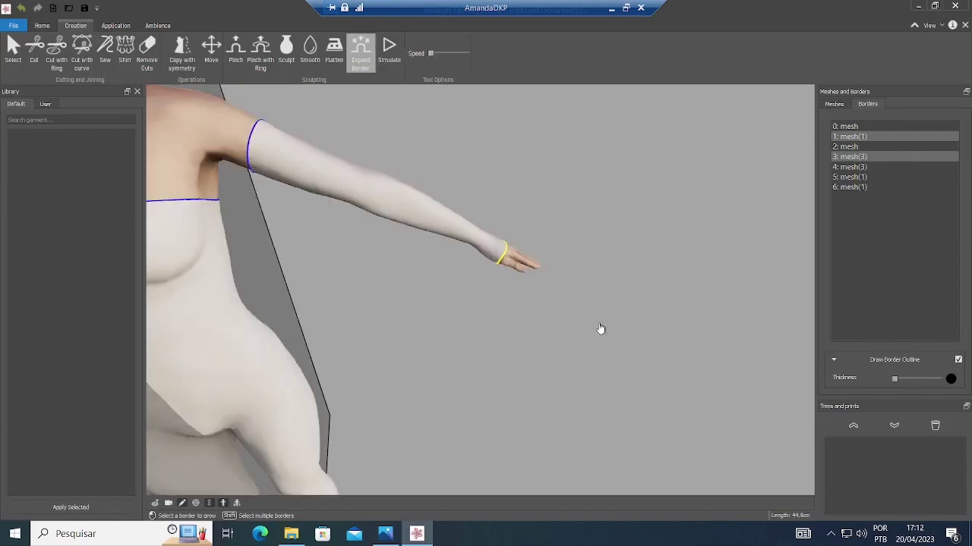
Step: Check the skirt in the reference photo and widen and lengthen the leg mesh into a straight floor-length skirt using Pinch with Ring
{"action": "middle_click_drag", "start_coordinate": [581, 354], "coordinate": [495, 368]}
{"action": "middle_click_drag", "start_coordinate": [640, 365], "coordinate": [373, 337]}
{"action": "scroll", "coordinate": [547, 336], "scroll_direction": "down", "scroll_amount": 3}
{"action": "key", "text": "alt+Tab"}
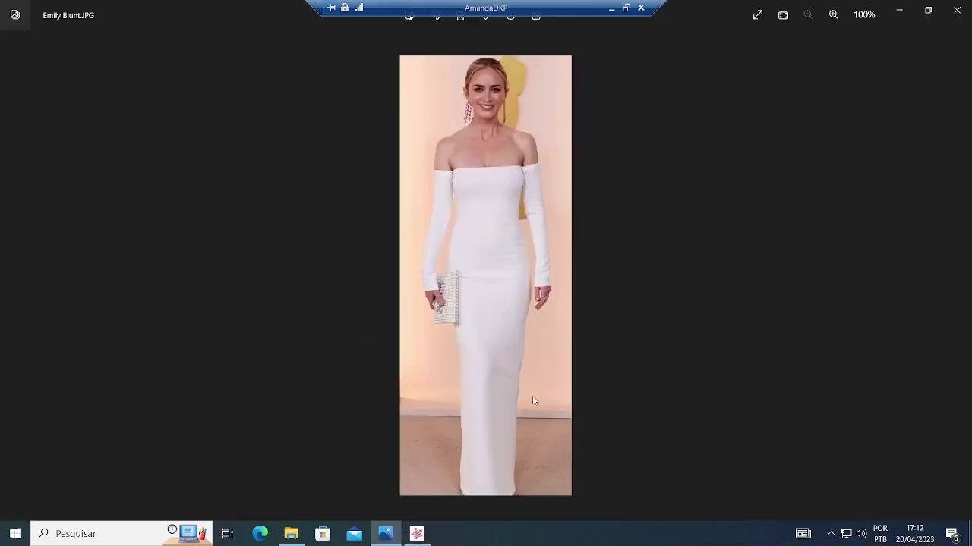
{"action": "key", "text": "alt+Tab"}
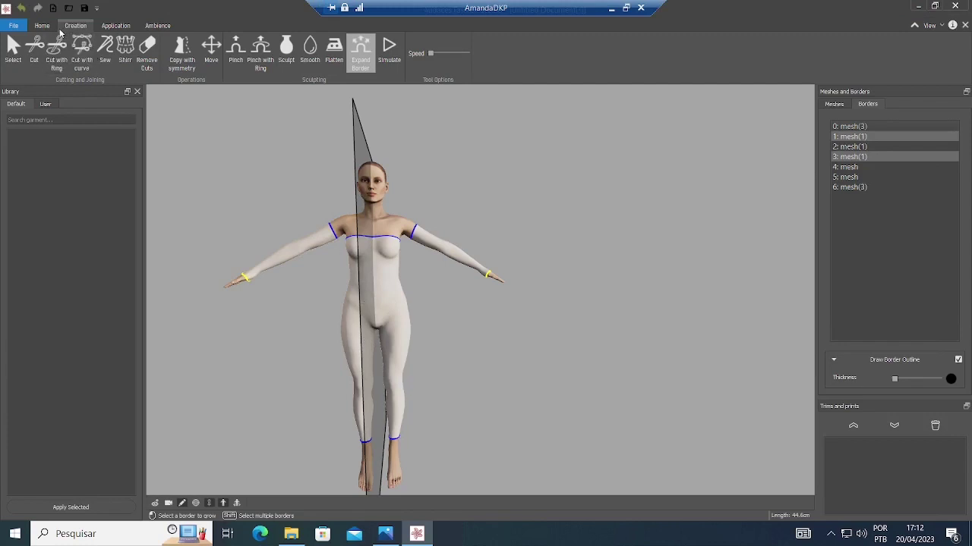
{"action": "left_click", "coordinate": [261, 50]}
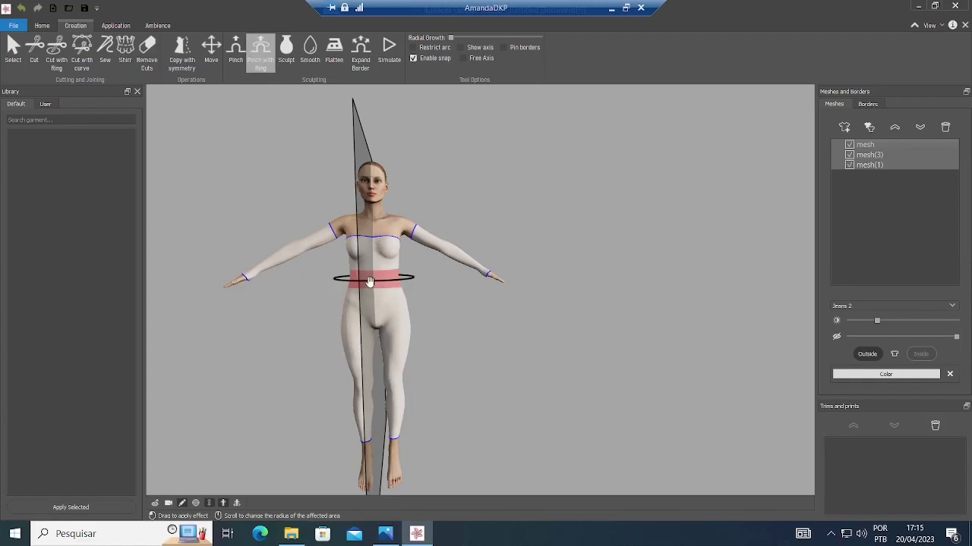
{"action": "left_click_drag", "start_coordinate": [374, 283], "coordinate": [378, 483]}
{"action": "right_click_drag", "start_coordinate": [364, 453], "coordinate": [390, 446]}
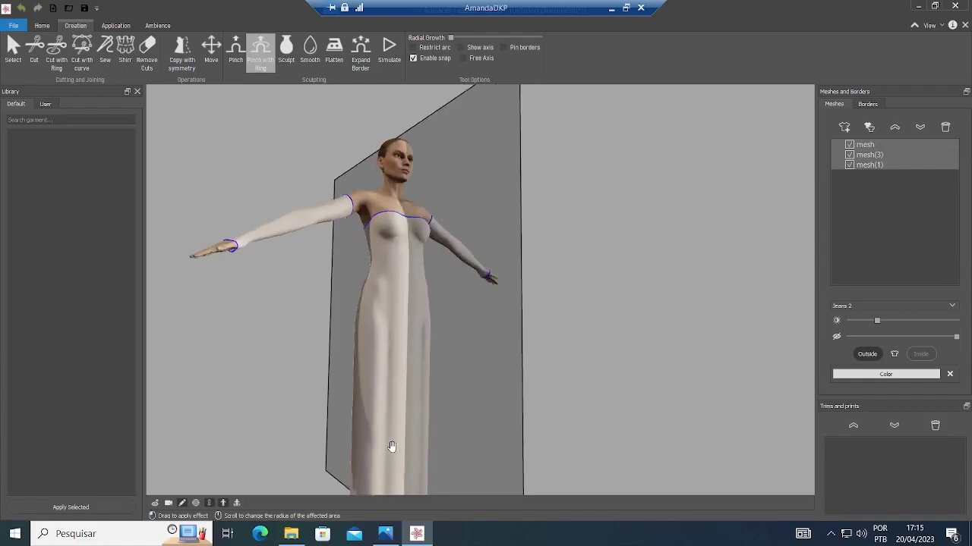
{"action": "scroll", "coordinate": [404, 407], "scroll_direction": "down", "scroll_amount": 3}
{"action": "middle_click_drag", "start_coordinate": [418, 467], "coordinate": [432, 425]}
{"action": "scroll", "coordinate": [432, 425], "scroll_direction": "up", "scroll_amount": 2}
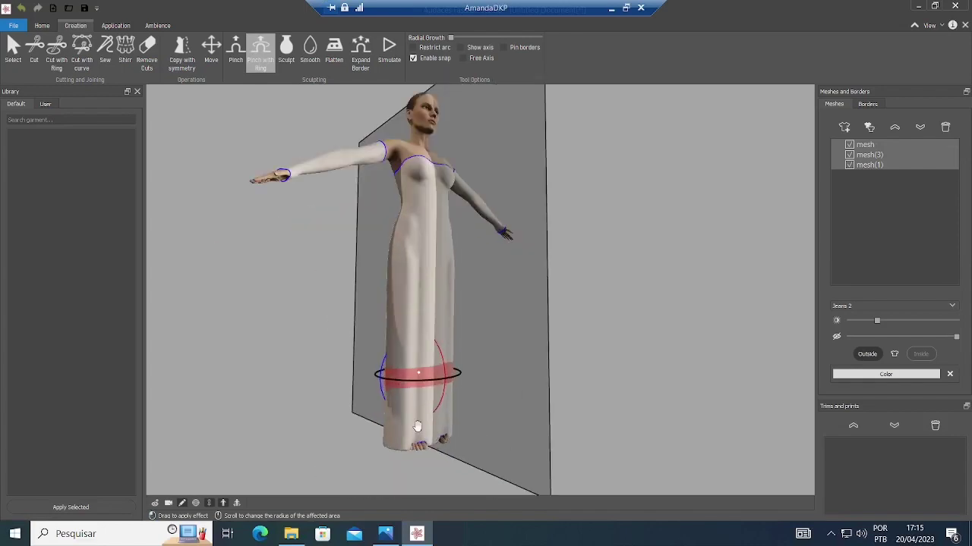
Step: Pinch the front hem of the skirt down over the toes and smooth the ragged hem area
{"action": "left_click", "coordinate": [236, 52]}
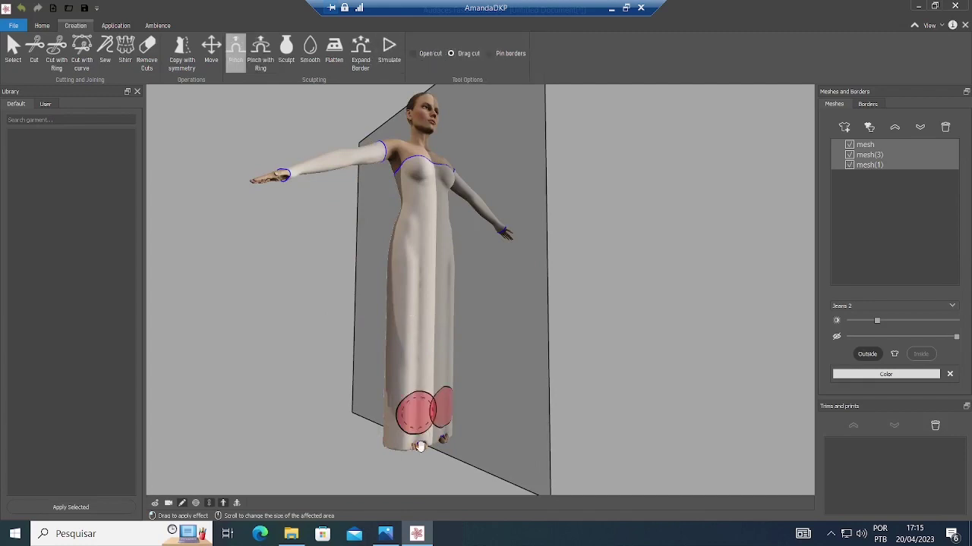
{"action": "scroll", "coordinate": [418, 445], "scroll_direction": "up", "scroll_amount": 5}
{"action": "left_click_drag", "start_coordinate": [405, 431], "coordinate": [462, 468]}
{"action": "middle_click_drag", "start_coordinate": [511, 429], "coordinate": [449, 437]}
{"action": "mouse_move", "coordinate": [472, 436]}
{"action": "left_mouse_down"}
{"action": "mouse_move", "coordinate": [488, 447]}
{"action": "mouse_move", "coordinate": [483, 422]}
{"action": "left_mouse_up"}
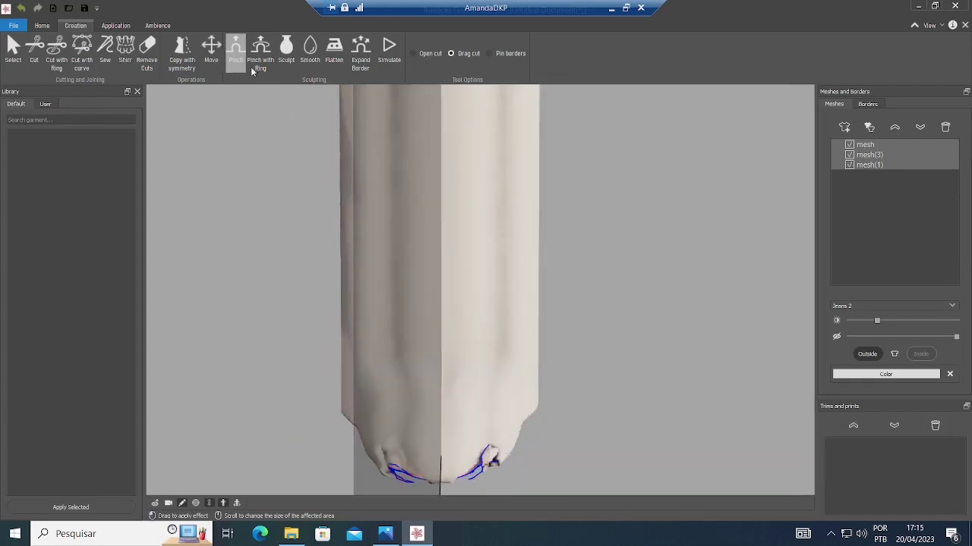
{"action": "left_click", "coordinate": [310, 52]}
{"action": "left_click_drag", "start_coordinate": [495, 452], "coordinate": [492, 453]}
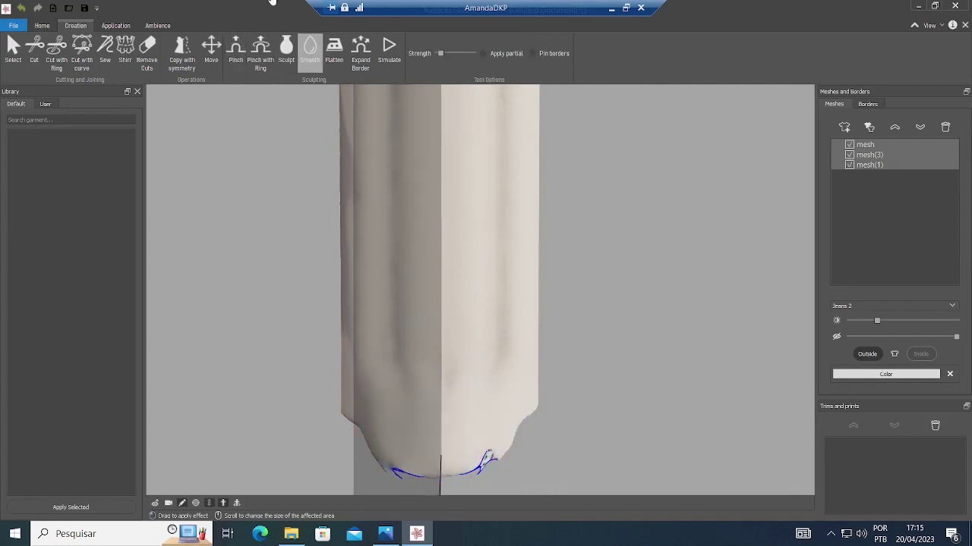
Step: Cut the skirt with a horizontal ring just above the uneven hem and delete the piece below it
{"action": "left_click", "coordinate": [56, 53]}
{"action": "middle_click_drag", "start_coordinate": [471, 321], "coordinate": [380, 312]}
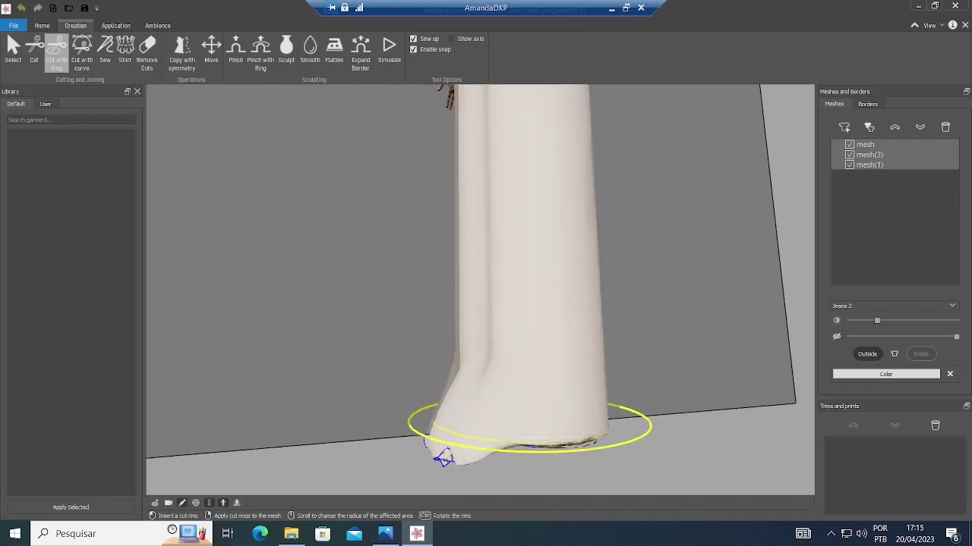
{"action": "right_click", "coordinate": [529, 433]}
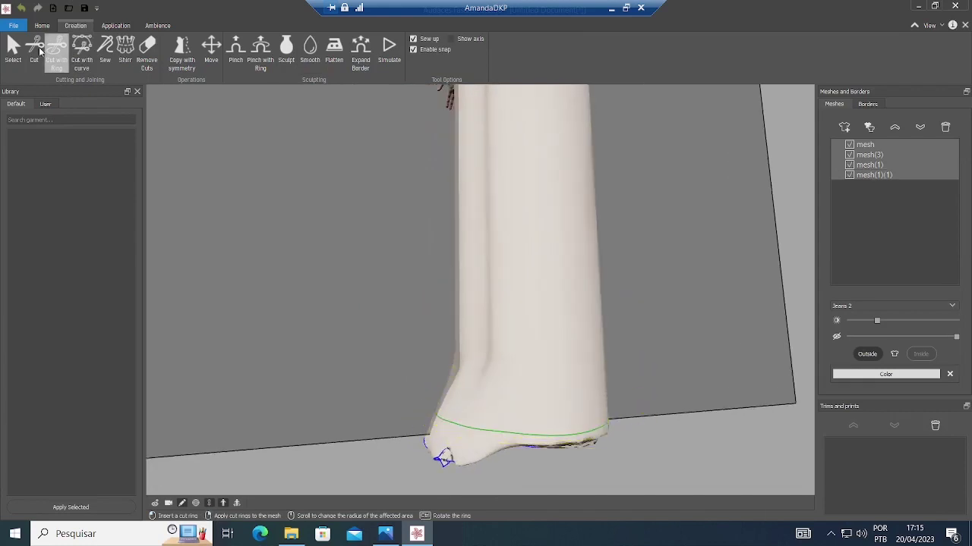
{"action": "key", "text": "Escape"}
{"action": "left_click", "coordinate": [470, 459]}
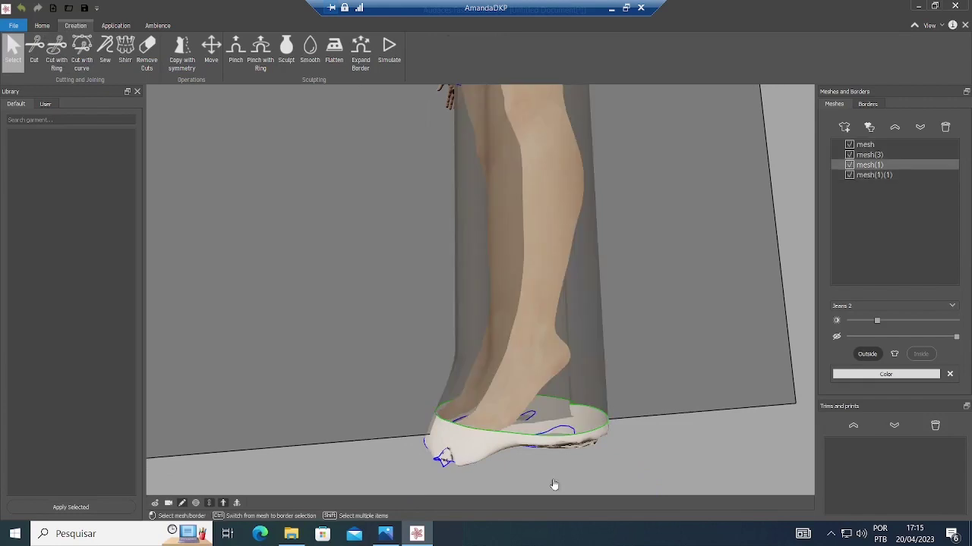
{"action": "key", "text": "Delete"}
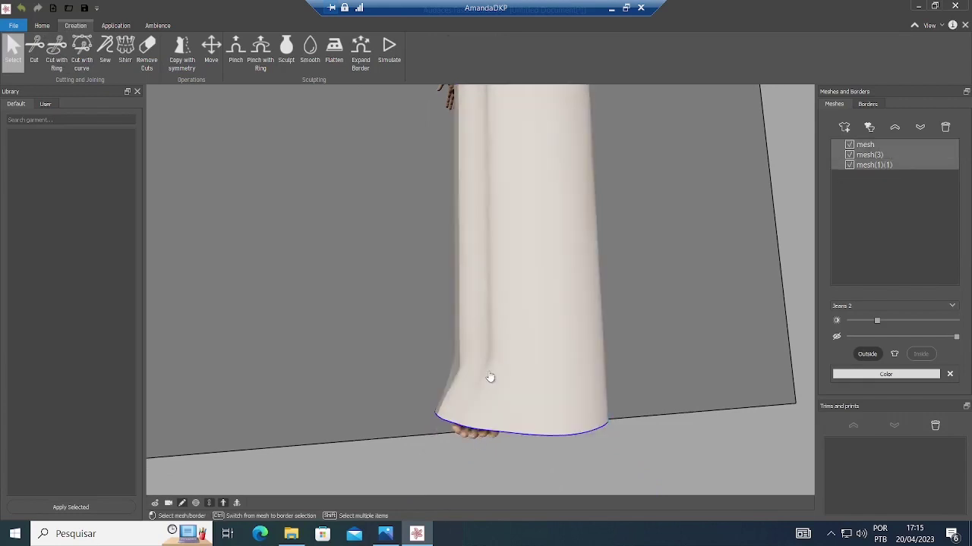
Step: Smooth the vertical folds along the front of the skirt with a stronger Smooth brush
{"action": "scroll", "coordinate": [490, 377], "scroll_direction": "down", "scroll_amount": 3}
{"action": "right_click_drag", "start_coordinate": [422, 339], "coordinate": [356, 250]}
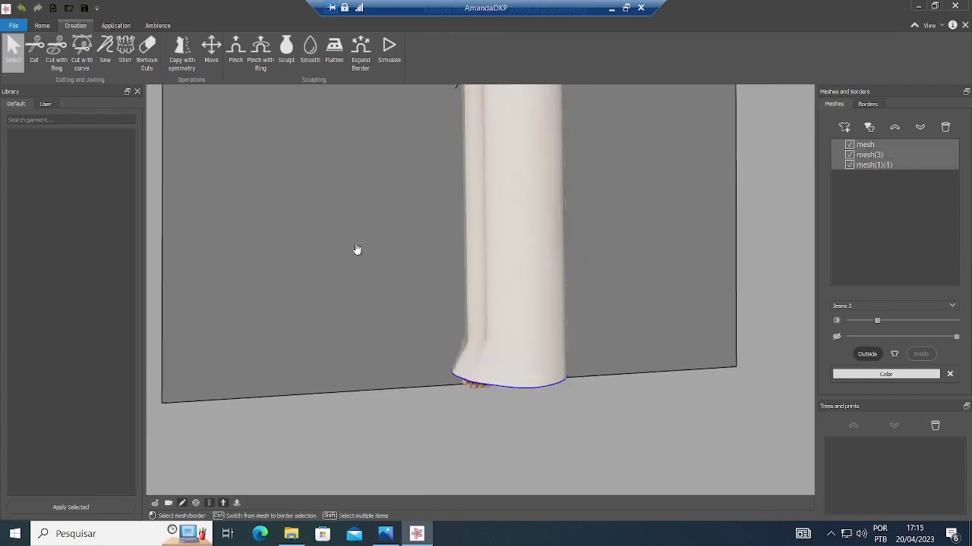
{"action": "left_click", "coordinate": [310, 51]}
{"action": "mouse_move", "coordinate": [434, 217]}
{"action": "right_mouse_down"}
{"action": "mouse_move", "coordinate": [462, 243]}
{"action": "mouse_move", "coordinate": [556, 252]}
{"action": "right_mouse_up"}
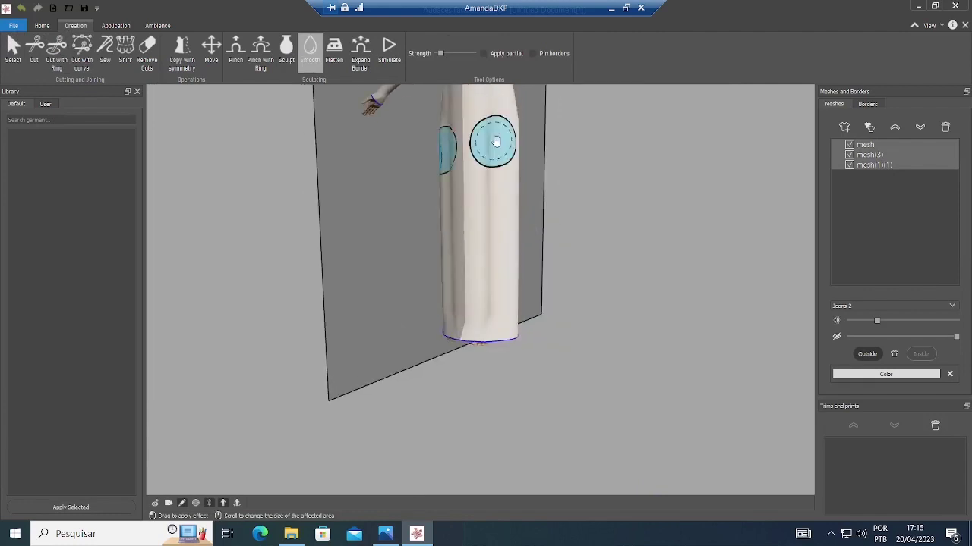
{"action": "left_click_drag", "start_coordinate": [492, 135], "coordinate": [489, 221]}
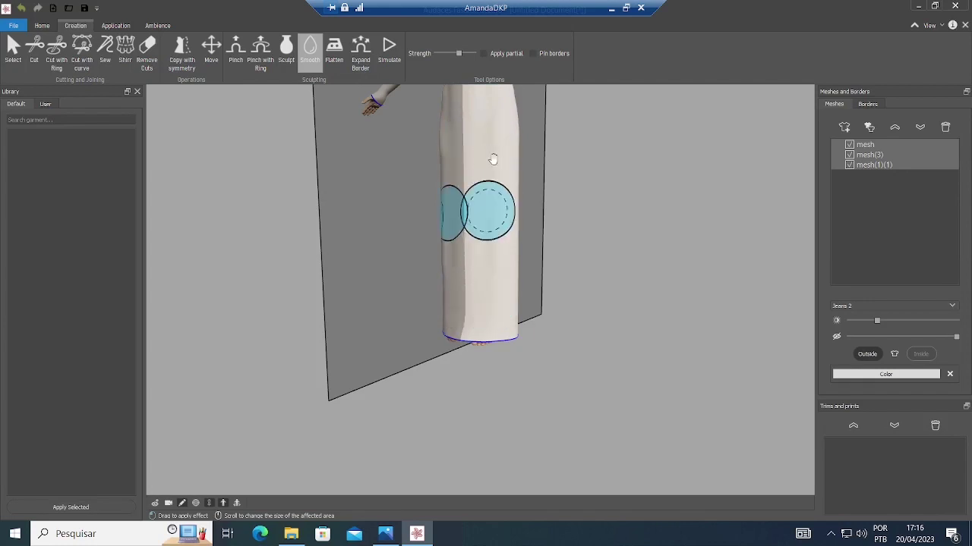
Step: Pinch the fabric between the breasts outward and smooth the bust and bodice front
{"action": "scroll", "coordinate": [474, 274], "scroll_direction": "down", "scroll_amount": 4}
{"action": "right_click_drag", "start_coordinate": [445, 249], "coordinate": [456, 206]}
{"action": "scroll", "coordinate": [461, 209], "scroll_direction": "up", "scroll_amount": 5}
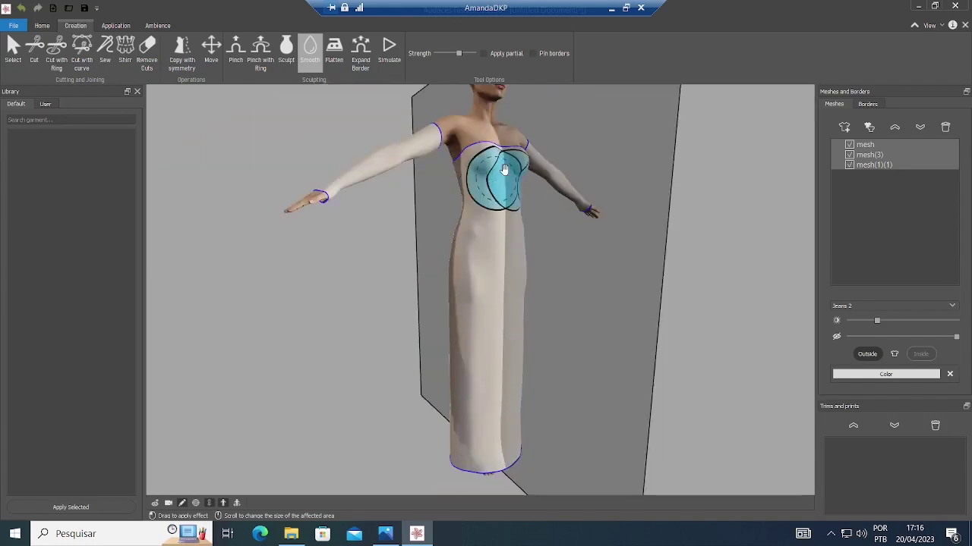
{"action": "scroll", "coordinate": [499, 190], "scroll_direction": "up", "scroll_amount": 5}
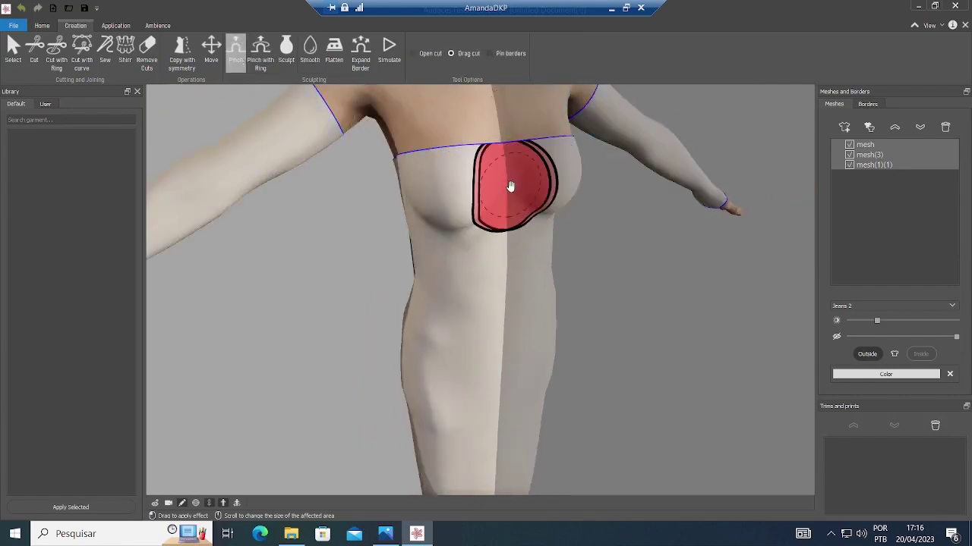
{"action": "left_click_drag", "start_coordinate": [510, 187], "coordinate": [514, 201]}
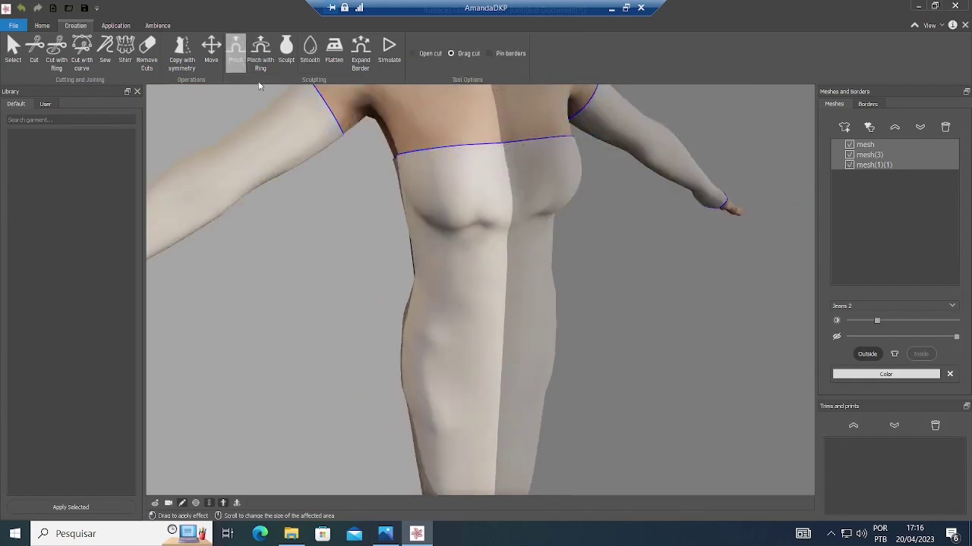
{"action": "mouse_move", "coordinate": [416, 216]}
{"action": "left_mouse_down"}
{"action": "mouse_move", "coordinate": [520, 235]}
{"action": "mouse_move", "coordinate": [486, 251]}
{"action": "left_mouse_up"}
{"action": "scroll", "coordinate": [353, 349], "scroll_direction": "down", "scroll_amount": 3}
{"action": "left_click_drag", "start_coordinate": [384, 308], "coordinate": [633, 262]}
Step: Increase the Smooth strength and smooth the back of the skirt from the buttocks to the hem, closing the groove between the legs
{"action": "right_click_drag", "start_coordinate": [633, 261], "coordinate": [345, 110]}
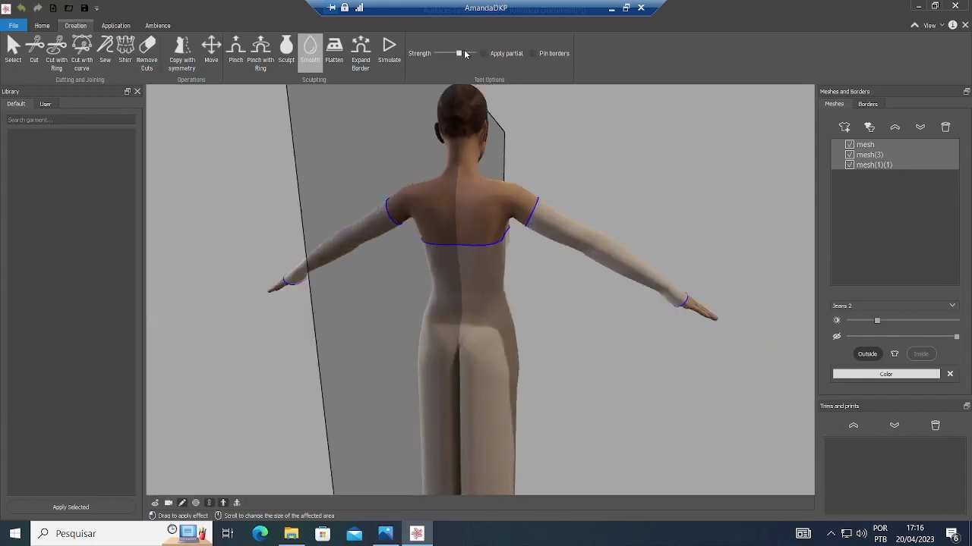
{"action": "mouse_move", "coordinate": [459, 322]}
{"action": "left_mouse_down"}
{"action": "mouse_move", "coordinate": [455, 427]}
{"action": "mouse_move", "coordinate": [447, 359]}
{"action": "mouse_move", "coordinate": [478, 417]}
{"action": "mouse_move", "coordinate": [481, 397]}
{"action": "left_mouse_up"}
{"action": "scroll", "coordinate": [450, 370], "scroll_direction": "down", "scroll_amount": 3}
{"action": "scroll", "coordinate": [453, 425], "scroll_direction": "up", "scroll_amount": 3}
{"action": "scroll", "coordinate": [480, 379], "scroll_direction": "down", "scroll_amount": 4}
{"action": "scroll", "coordinate": [479, 432], "scroll_direction": "up", "scroll_amount": 4}
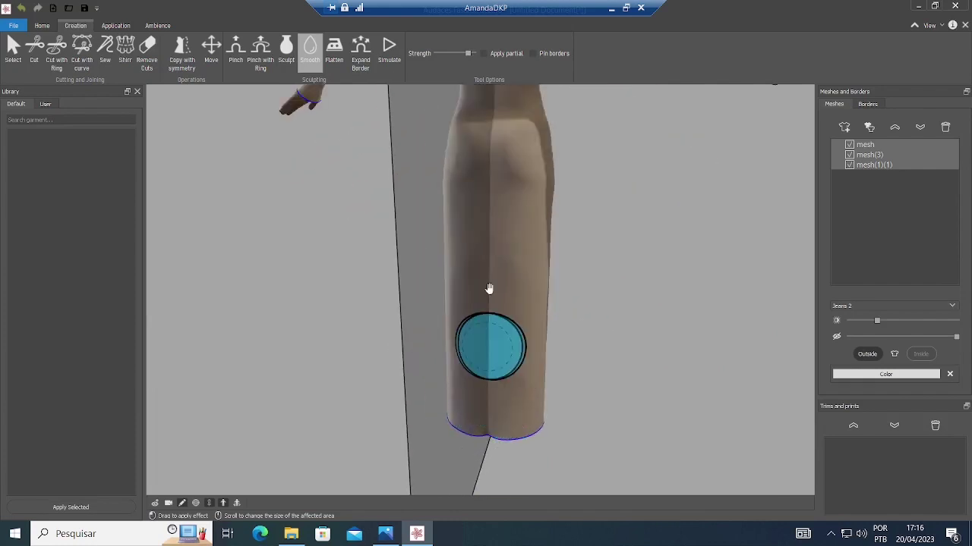
{"action": "scroll", "coordinate": [488, 327], "scroll_direction": "down", "scroll_amount": 4}
{"action": "scroll", "coordinate": [487, 261], "scroll_direction": "up", "scroll_amount": 2}
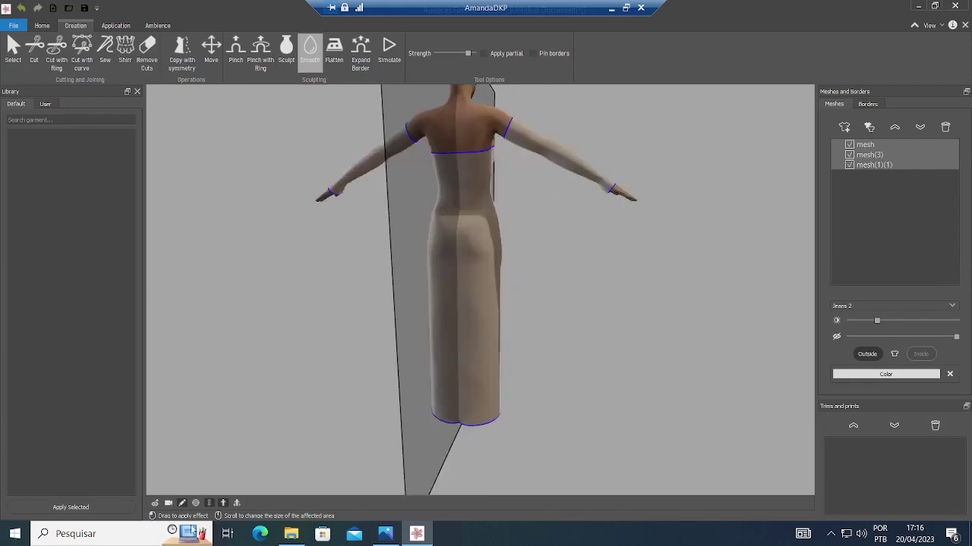
{"action": "scroll", "coordinate": [486, 342], "scroll_direction": "down", "scroll_amount": 3}
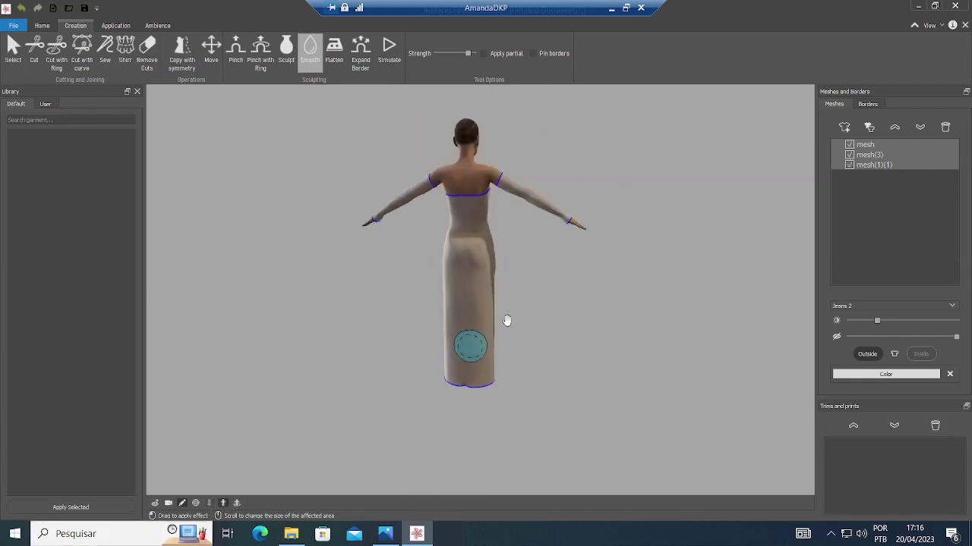
Step: Switch to the rotating presentation view of the dress and select all six mesh borders
{"action": "left_click", "coordinate": [237, 507]}
{"action": "left_click", "coordinate": [869, 105]}
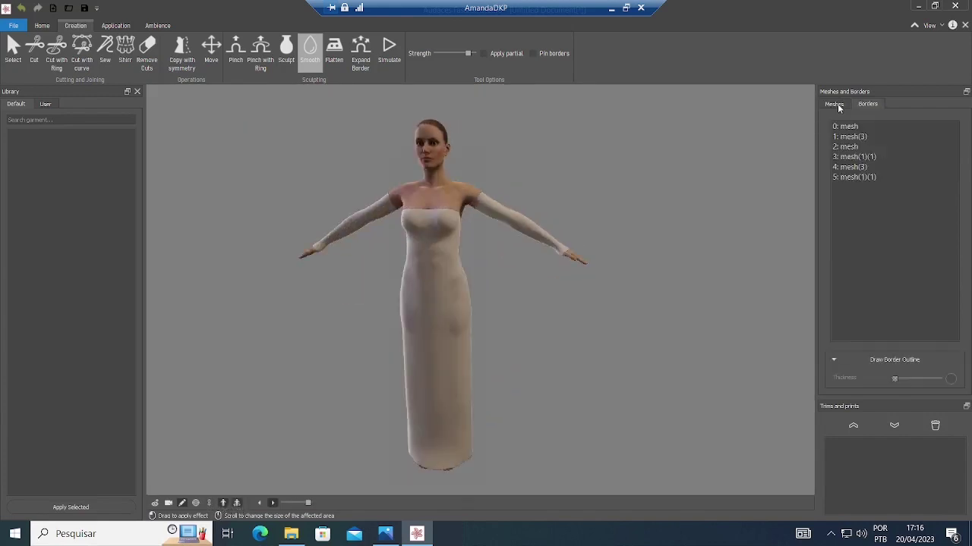
{"action": "left_click", "coordinate": [847, 127]}
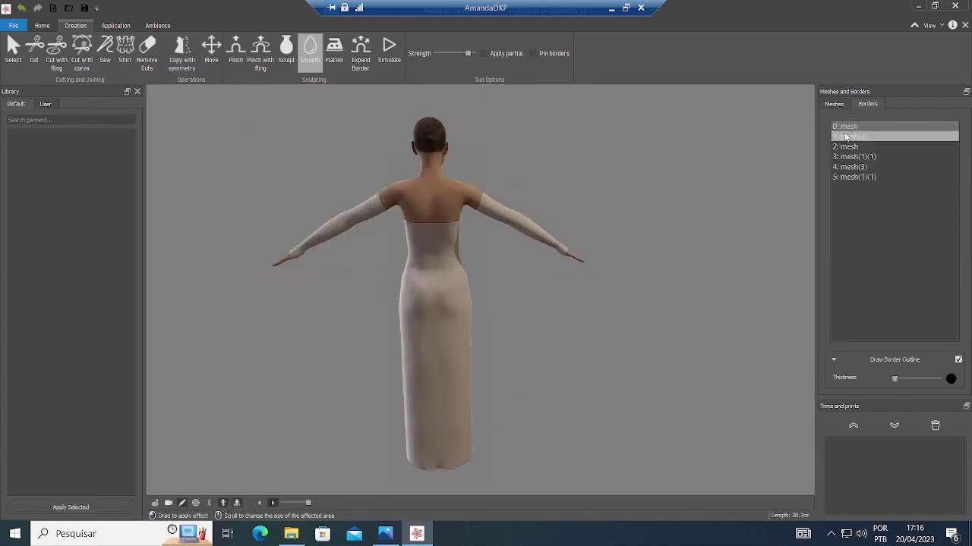
{"action": "left_click", "coordinate": [896, 178], "text": "shift"}
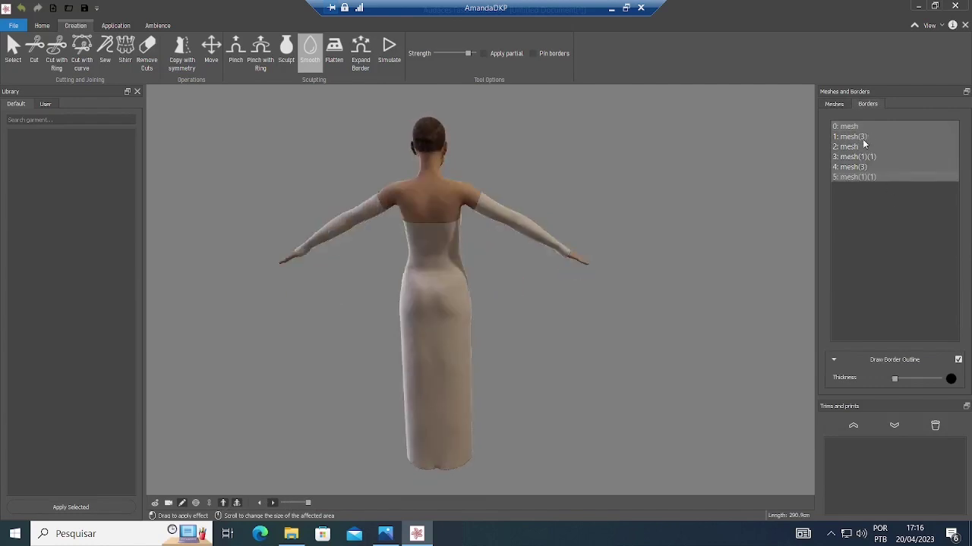